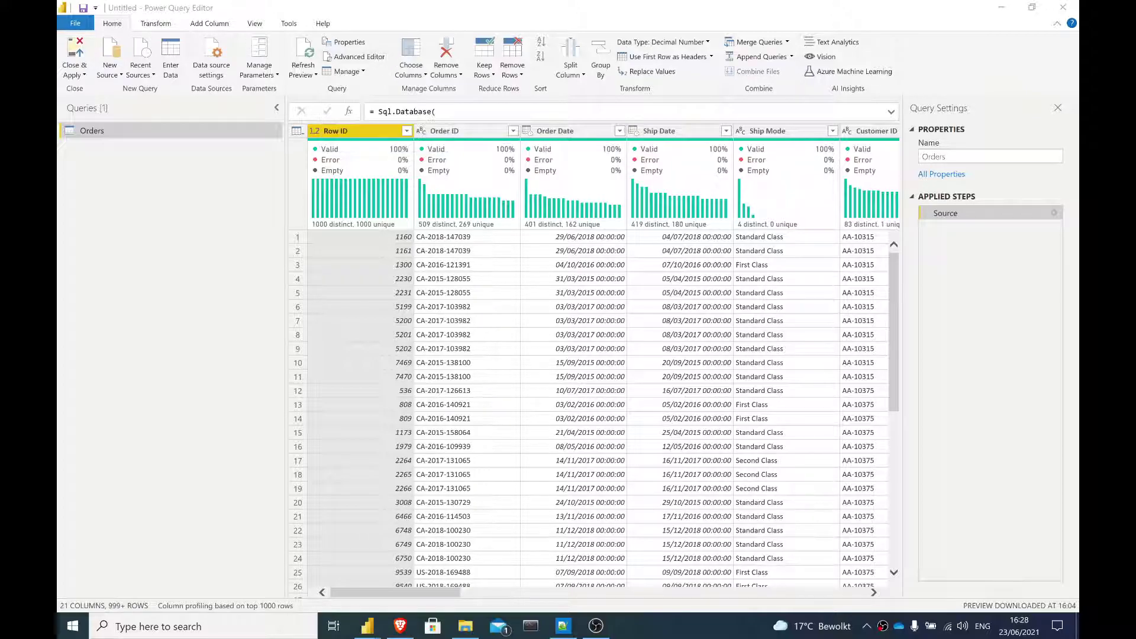
# Compare the Region = 'Central' and Region = 'West' filters in central.sql and west.sql.
pyautogui.click(564, 626)
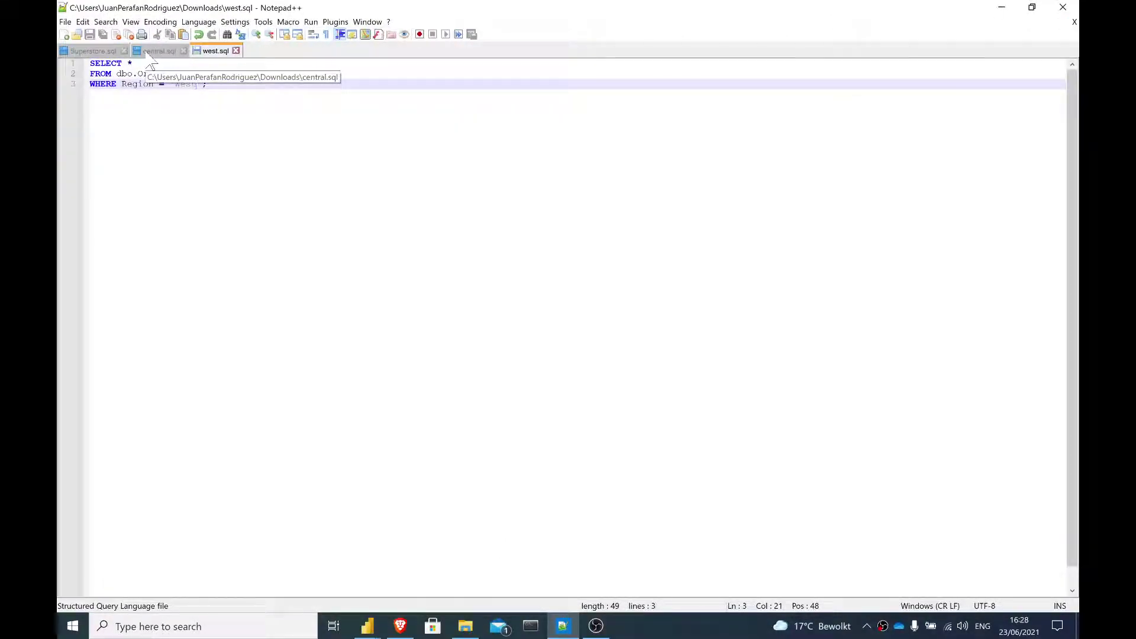
pyautogui.click(155, 51)
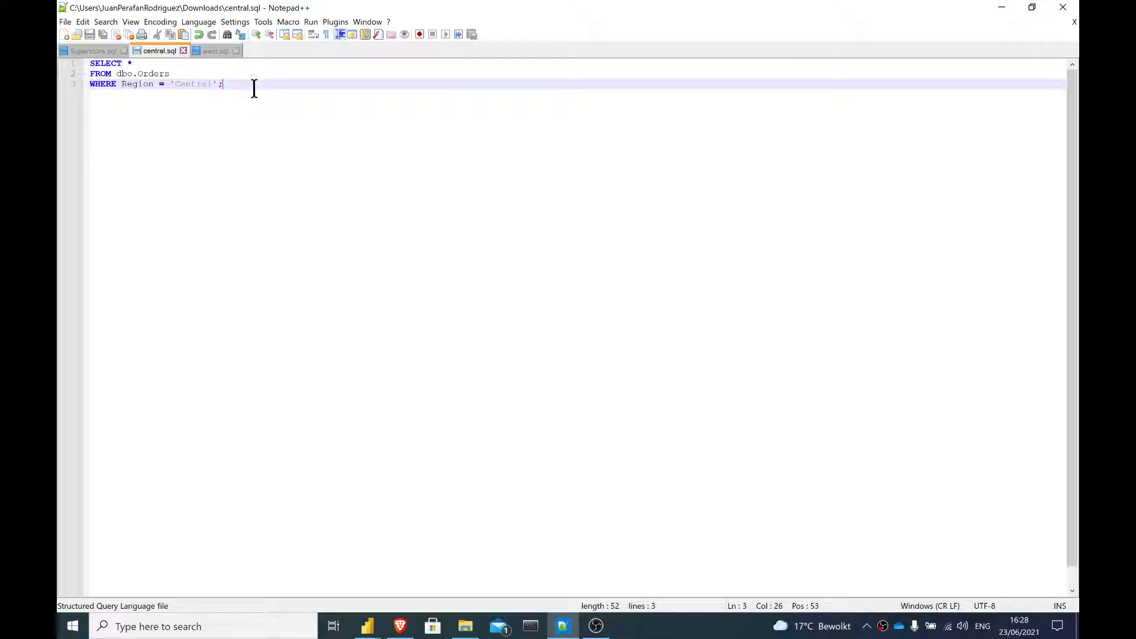
pyautogui.moveTo(254, 89); pyautogui.dragTo(120, 87)
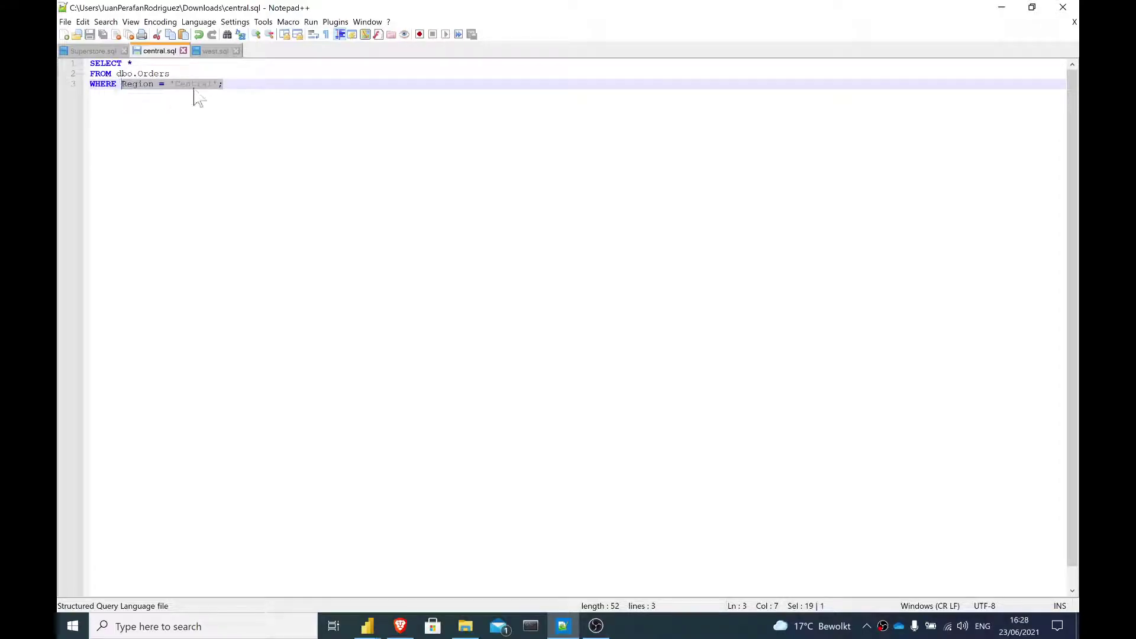
pyautogui.click(222, 53)
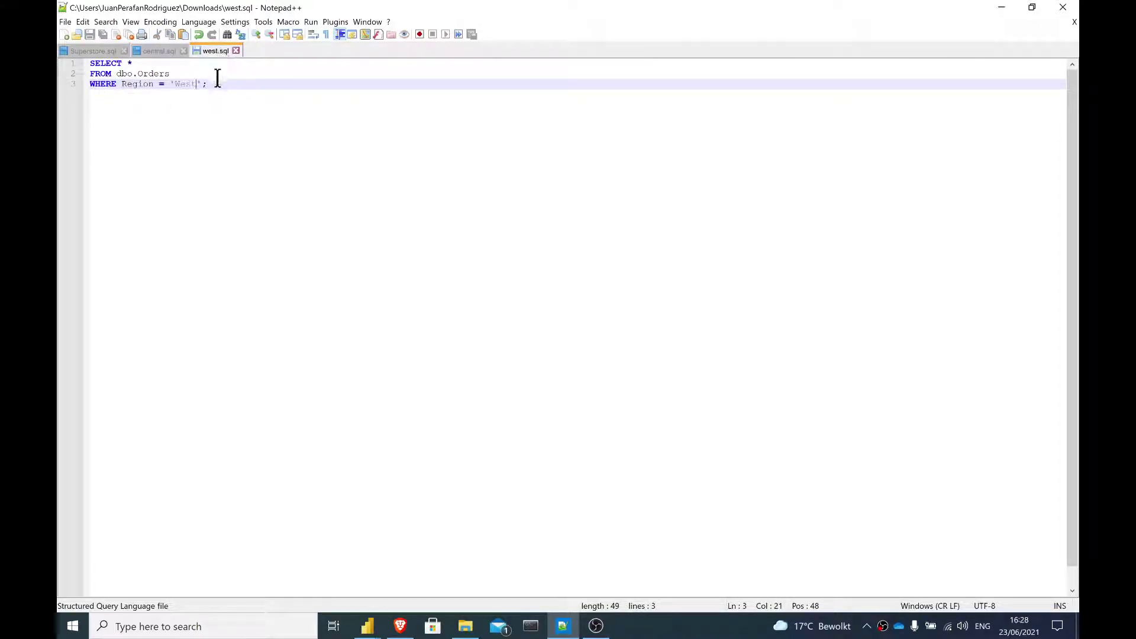
pyautogui.moveTo(119, 84); pyautogui.dragTo(267, 79)
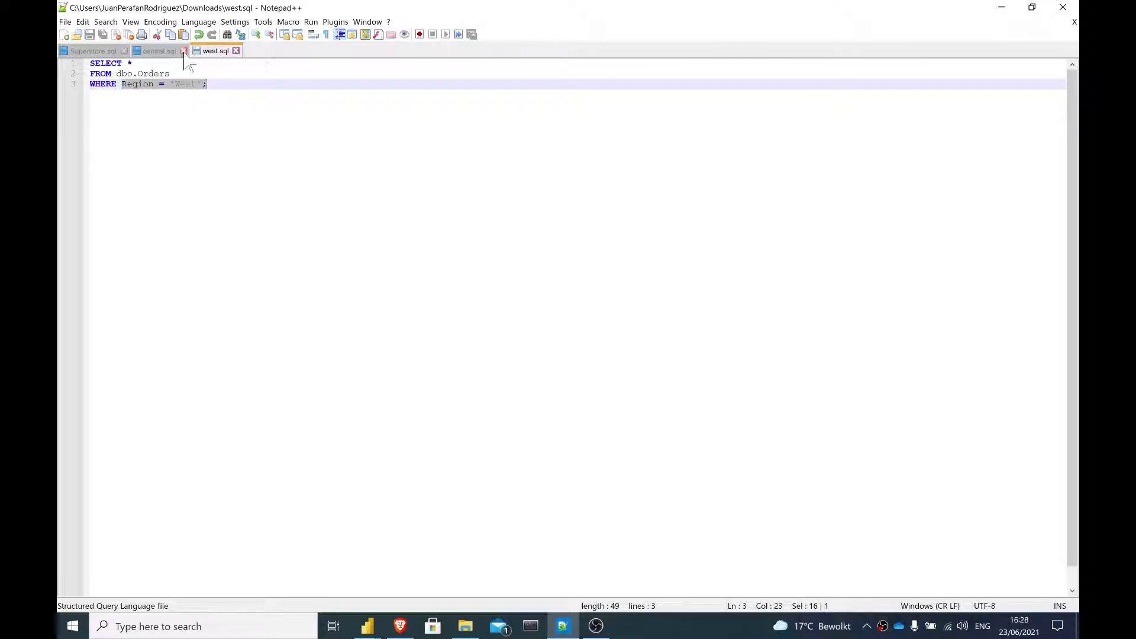
pyautogui.click(160, 53)
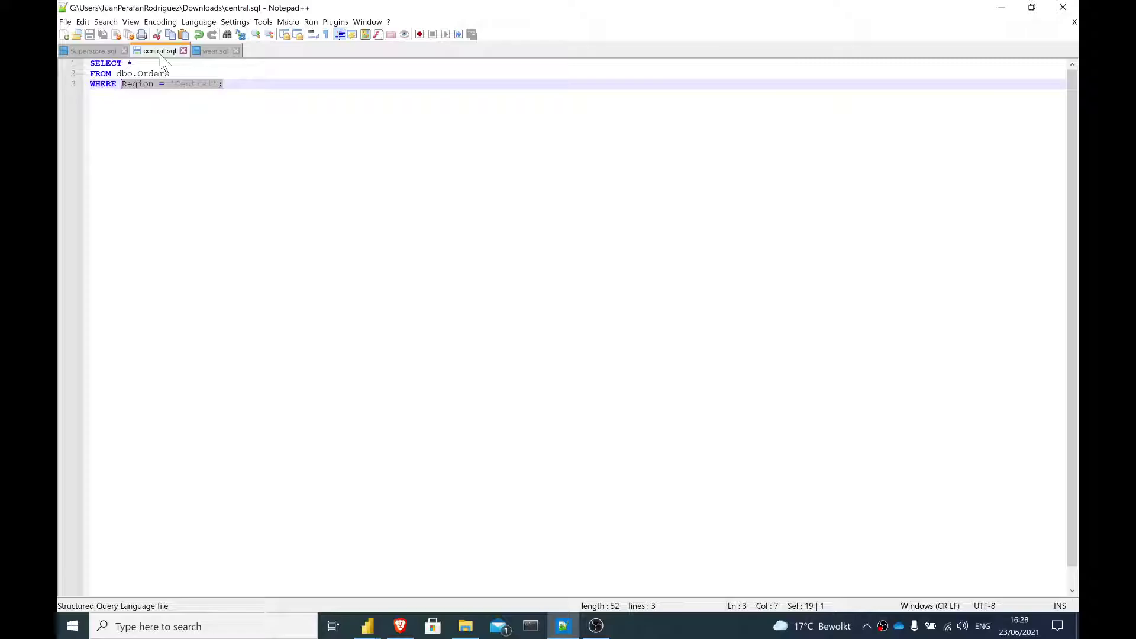
pyautogui.click(424, 267)
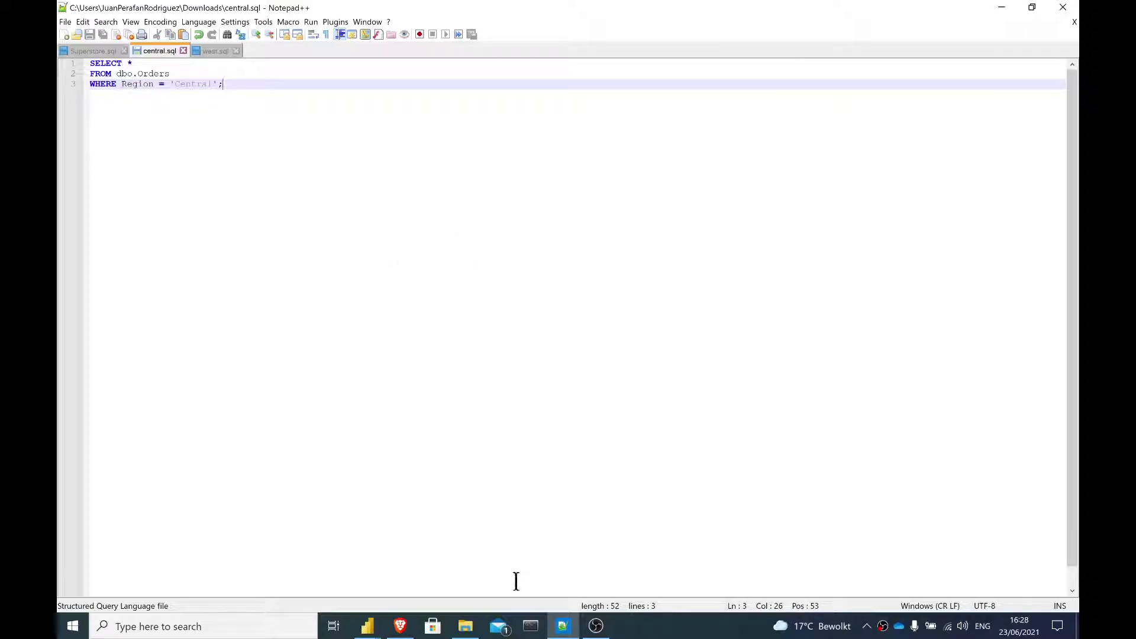
pyautogui.click(368, 626)
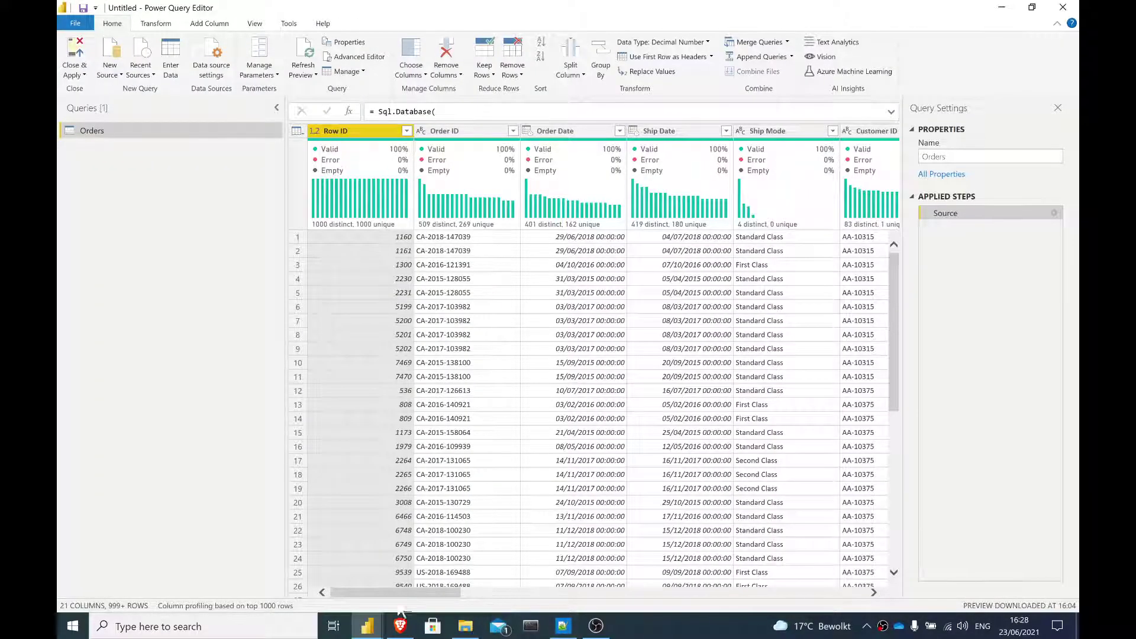
# After let, declare #"File Location" = "", #"File Name" = "west" and #"File Extension" = ".sql".
pyautogui.rightClick(367, 74)
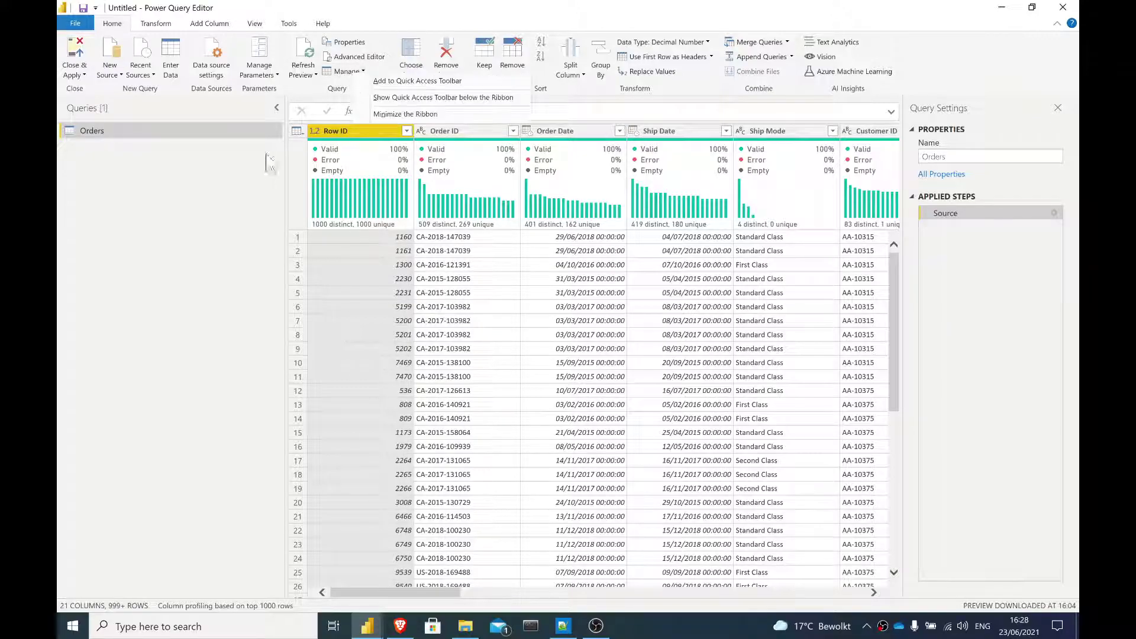
pyautogui.click(209, 224)
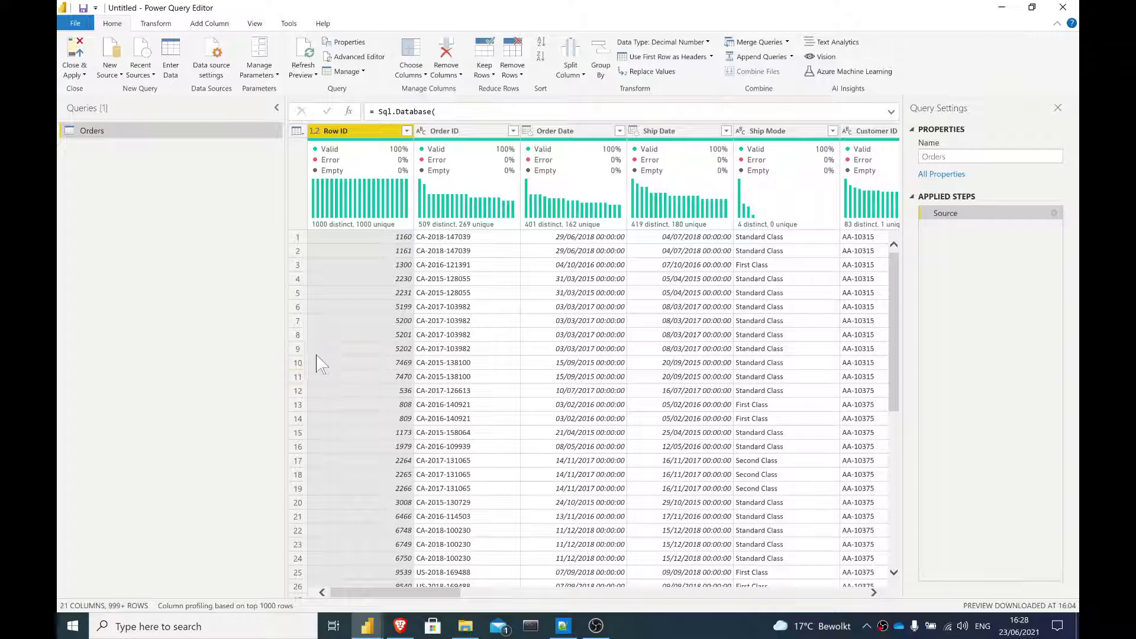
pyautogui.click(375, 61)
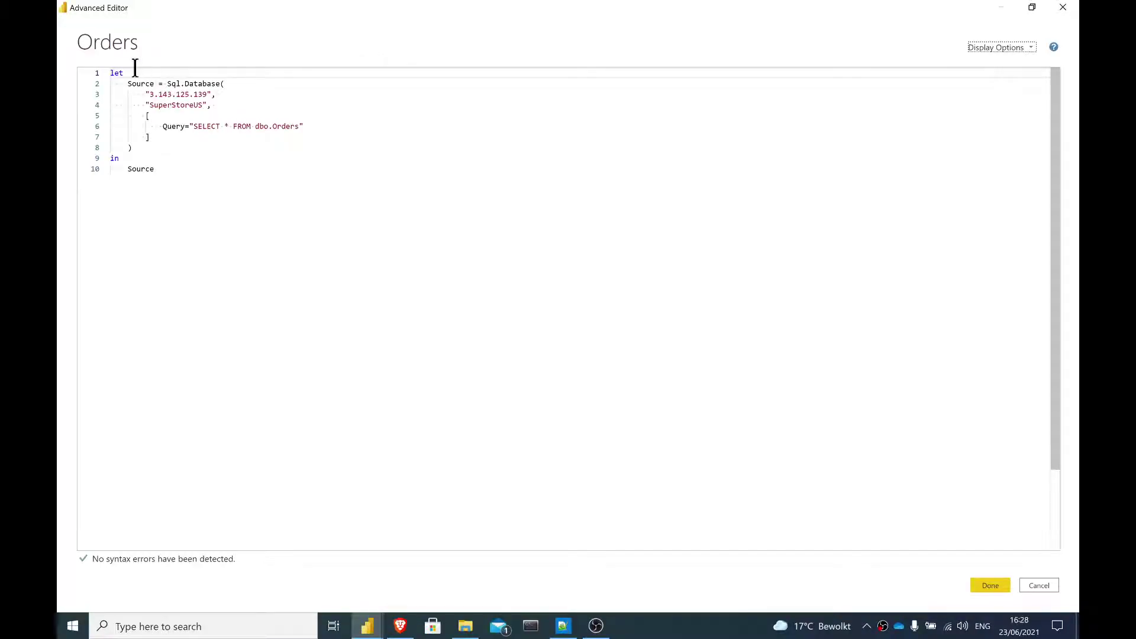
pyautogui.click(208, 77)
pyautogui.press('Return')
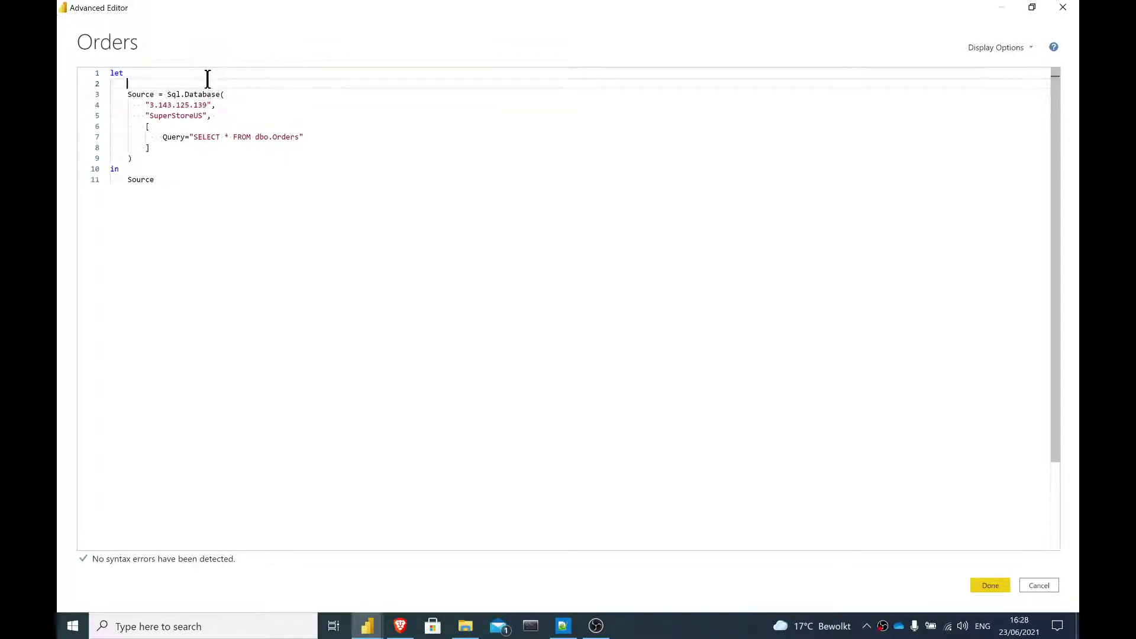
pyautogui.write('#"')
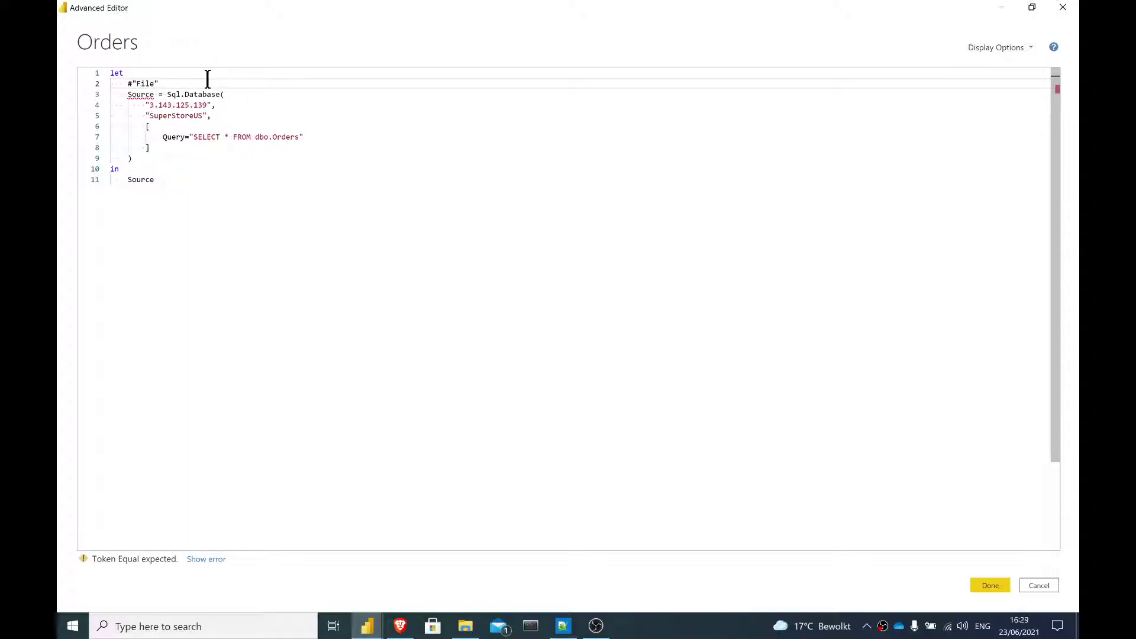
pyautogui.write('File Location" = "",')
pyautogui.press('Return')
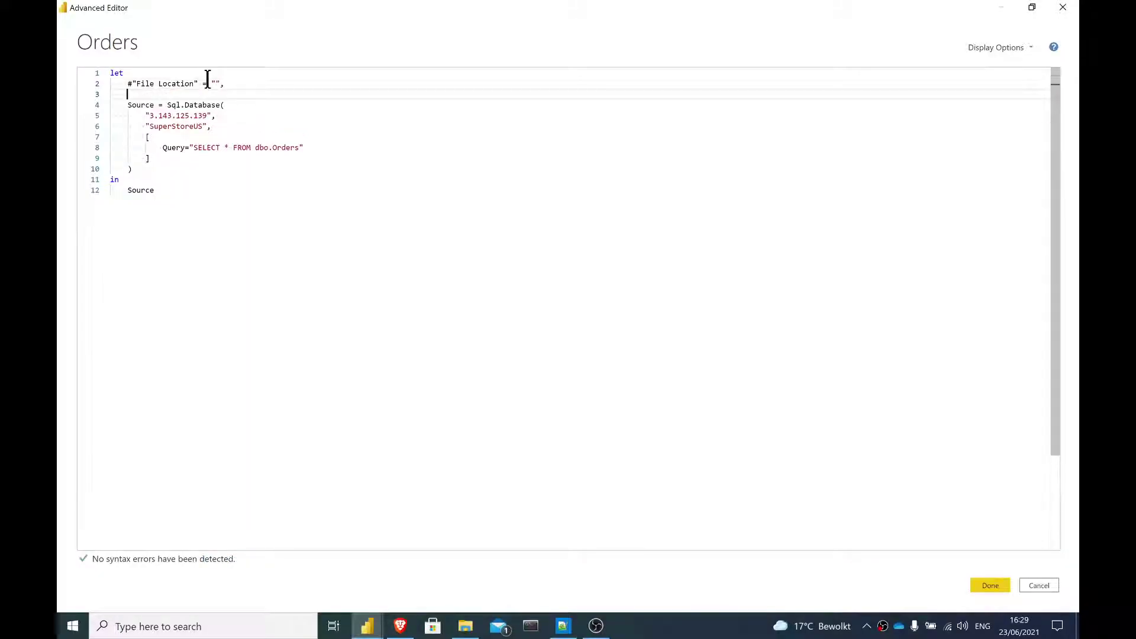
pyautogui.write('#"')
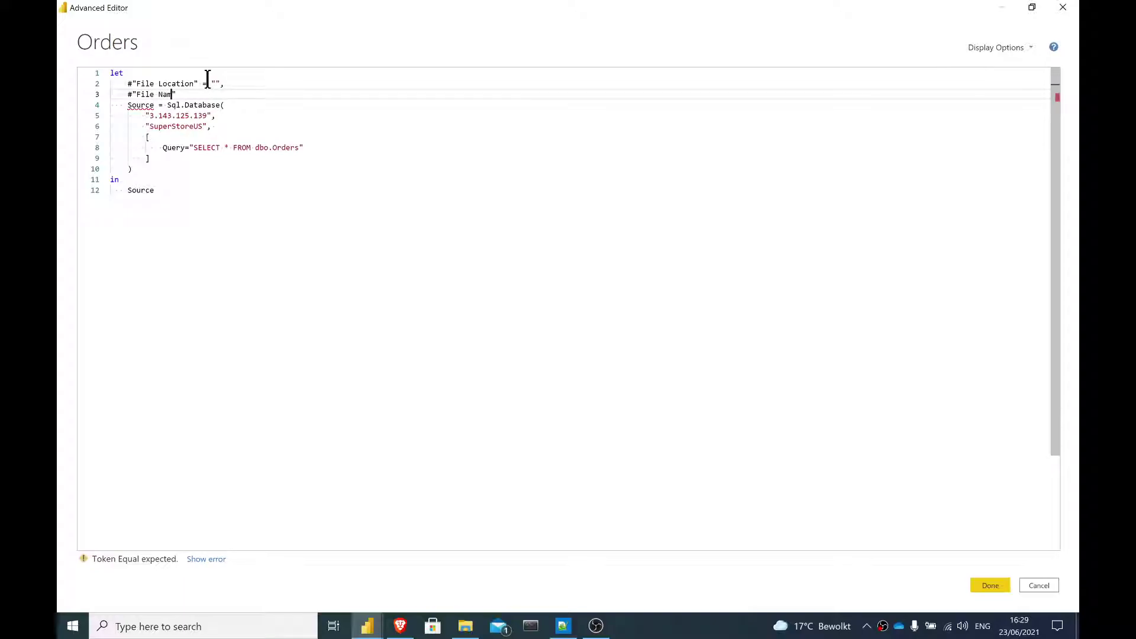
pyautogui.write('File Name" = "west",')
pyautogui.press('Return')
pyautogui.write('#')
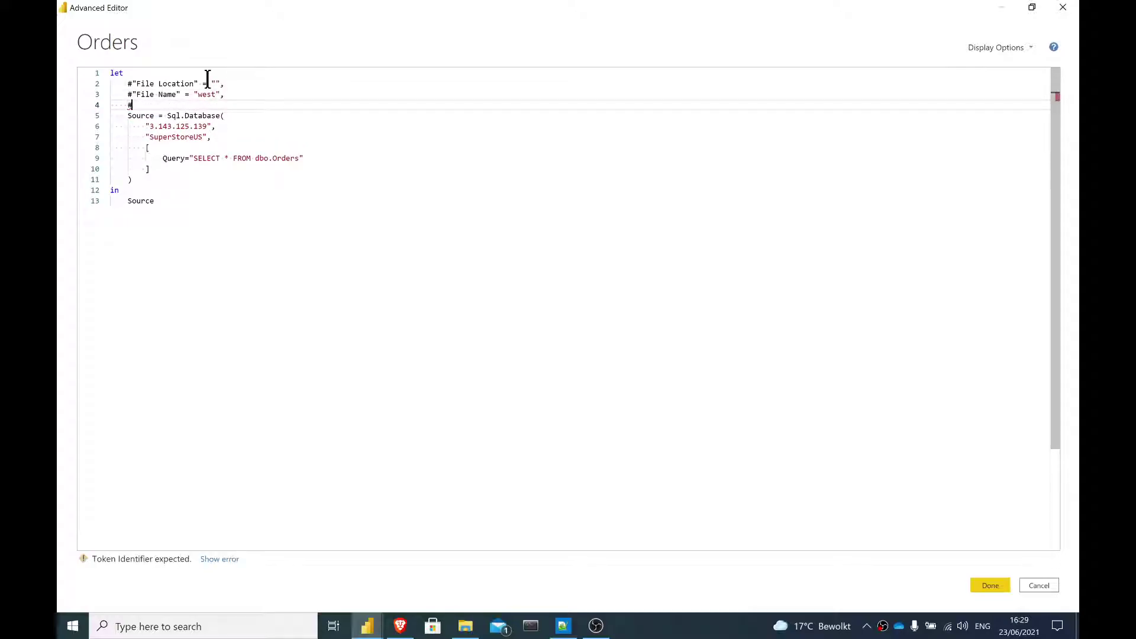
pyautogui.write('"F')
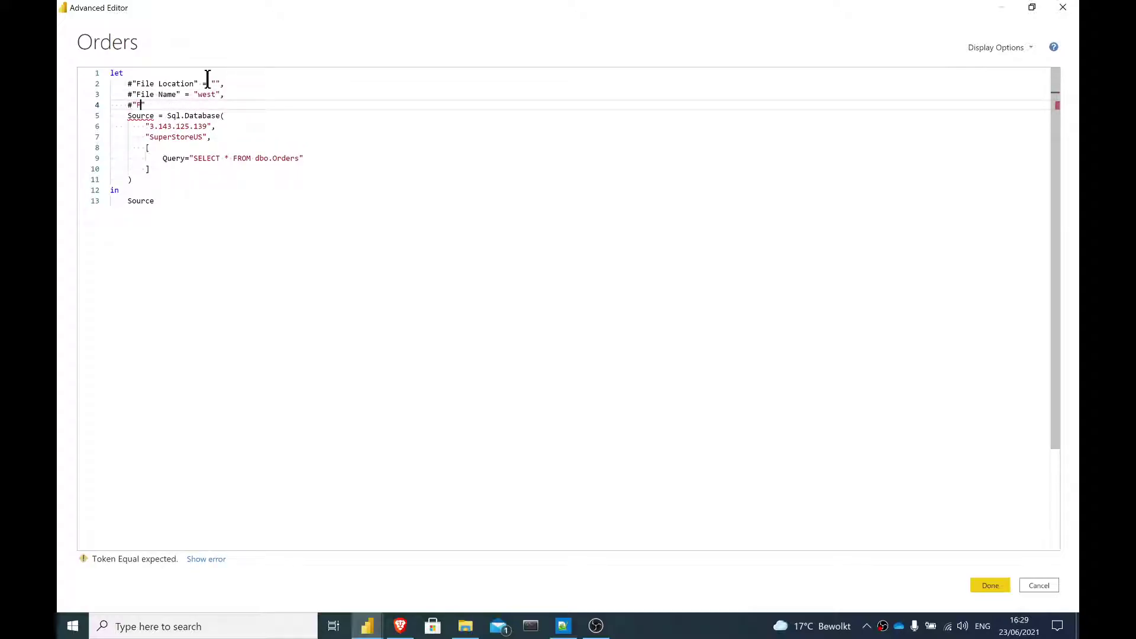
pyautogui.write('ile Extension" = "')
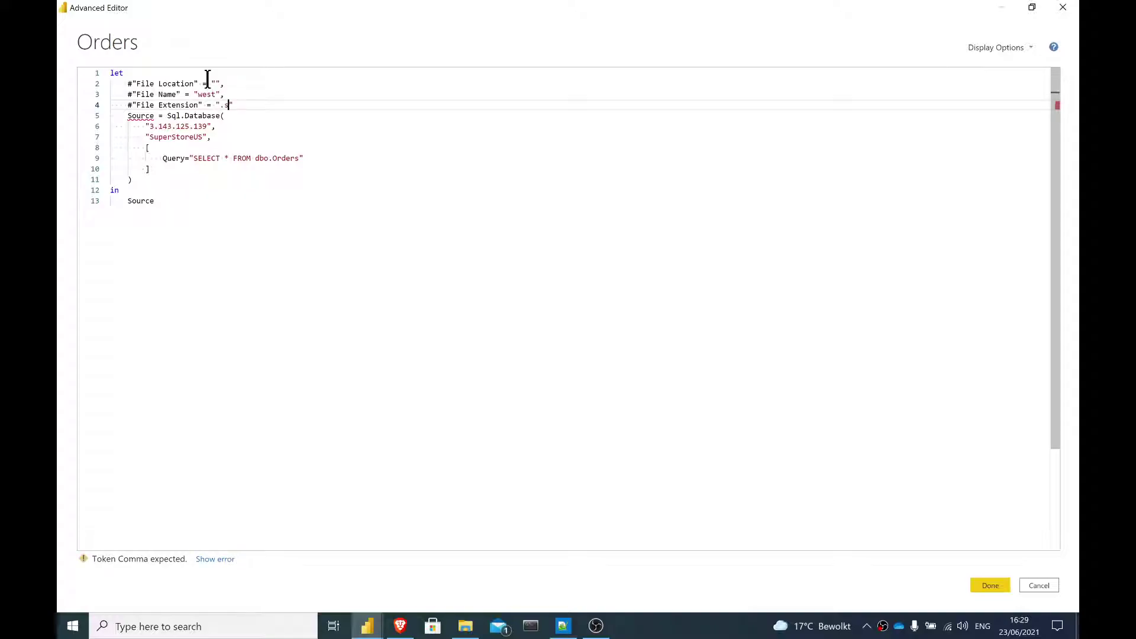
pyautogui.write('.sql')
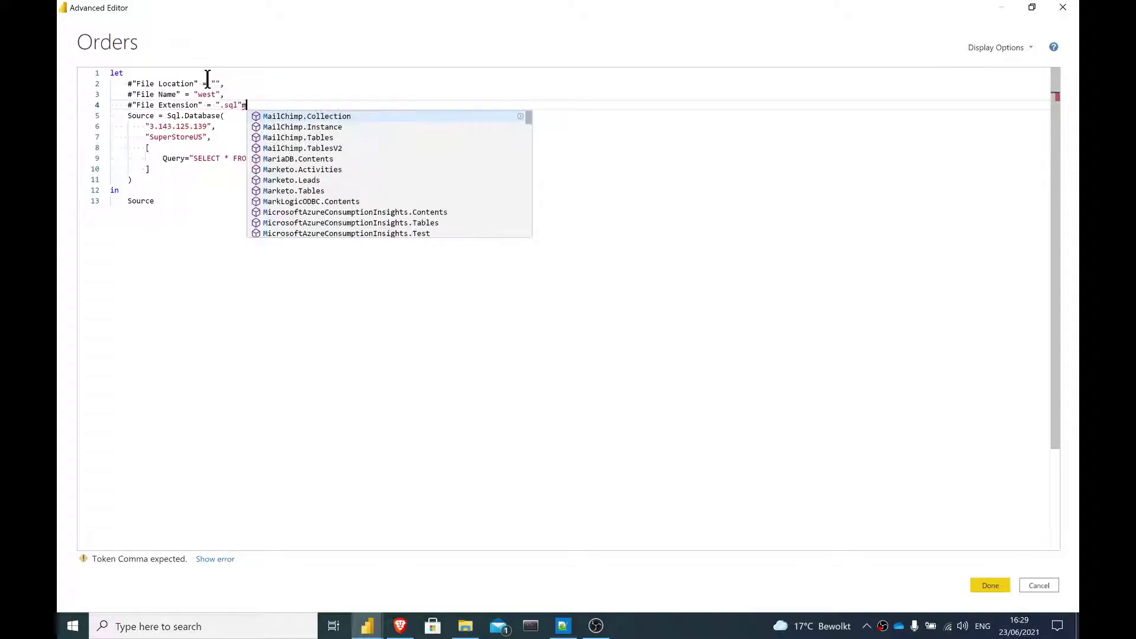
pyautogui.press('End')
pyautogui.write(',')
pyautogui.press('Return')
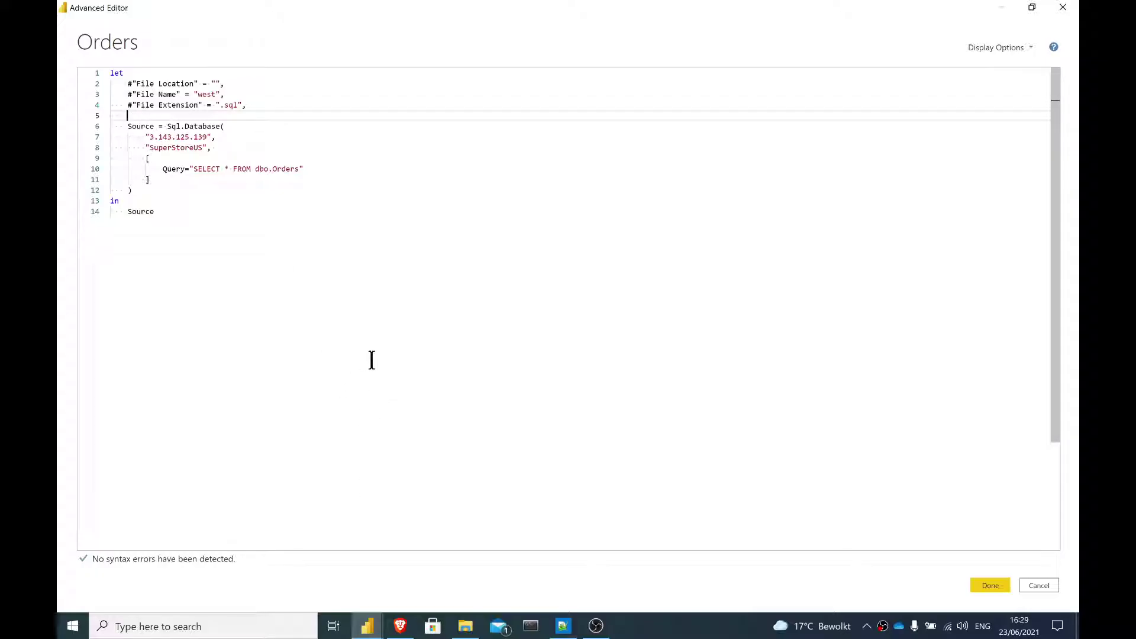
# Paste the Downloads folder path from Superstore.sql's header comment as the File Location value.
pyautogui.click(563, 626)
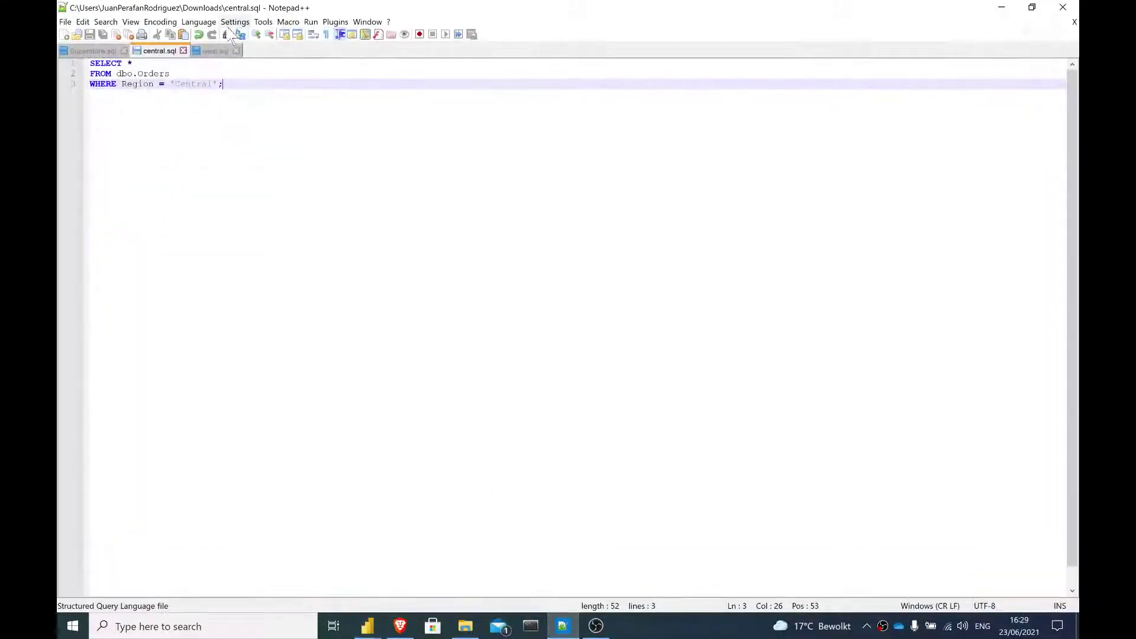
pyautogui.click(91, 51)
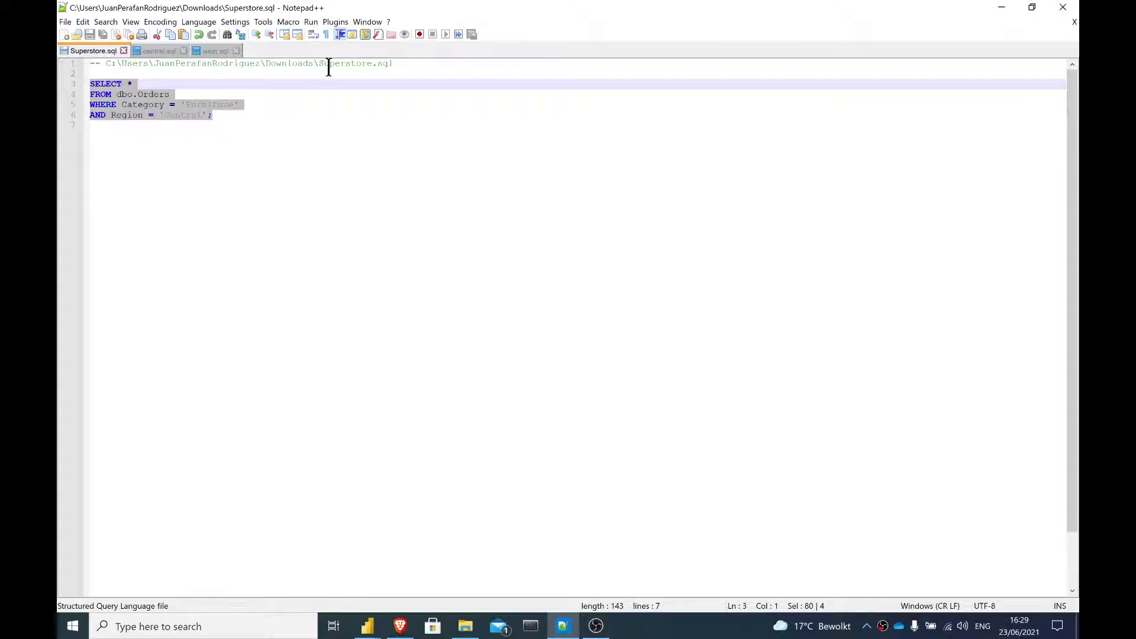
pyautogui.moveTo(316, 63); pyautogui.dragTo(106, 67)
pyautogui.hotkey('ctrl', 'c')
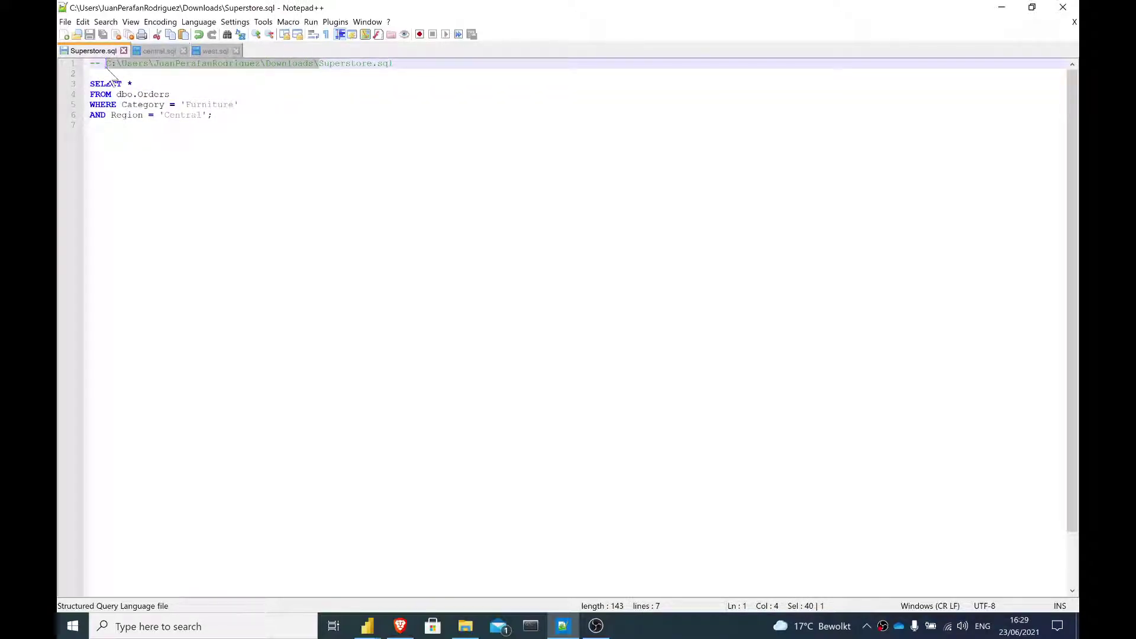
pyautogui.hotkey('alt', 'Tab')
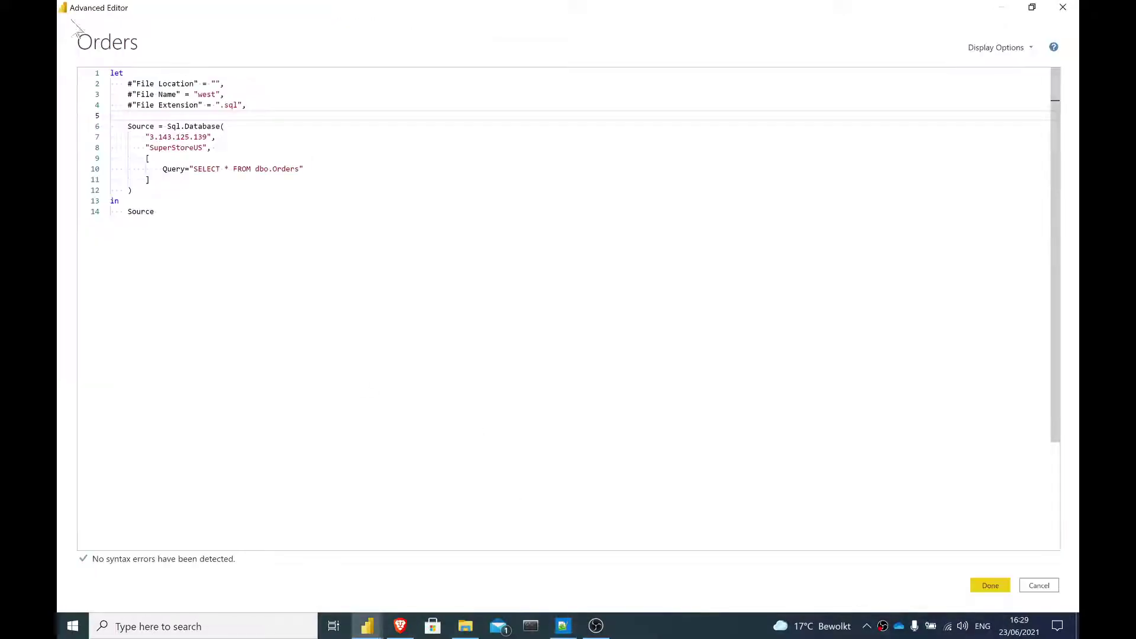
pyautogui.click(216, 83)
pyautogui.hotkey('ctrl', 'v')
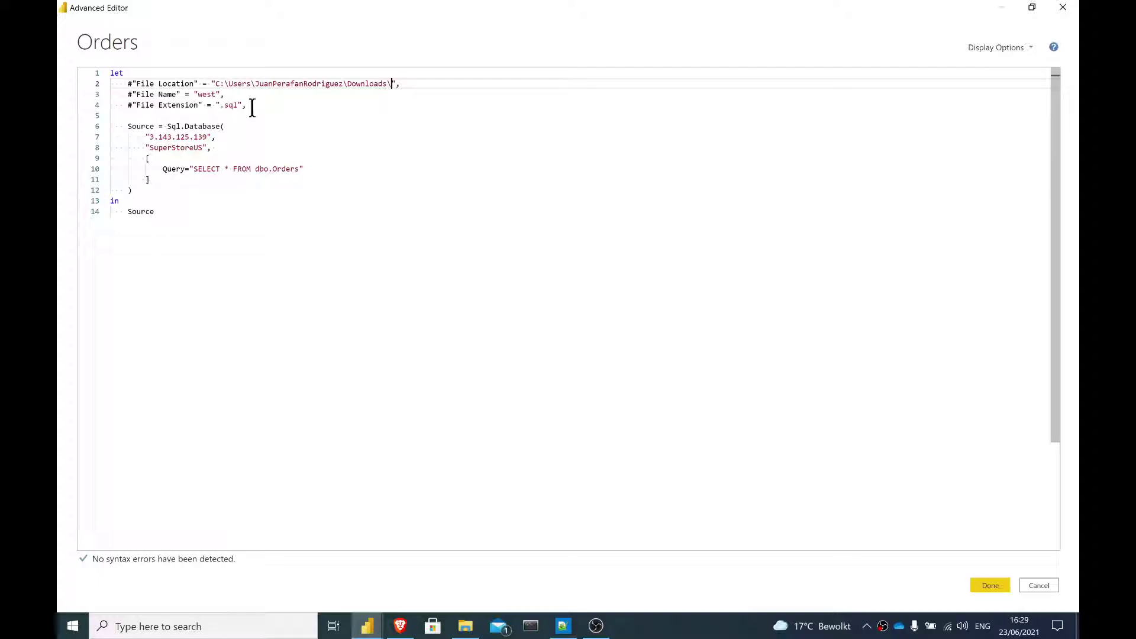
pyautogui.click(252, 107)
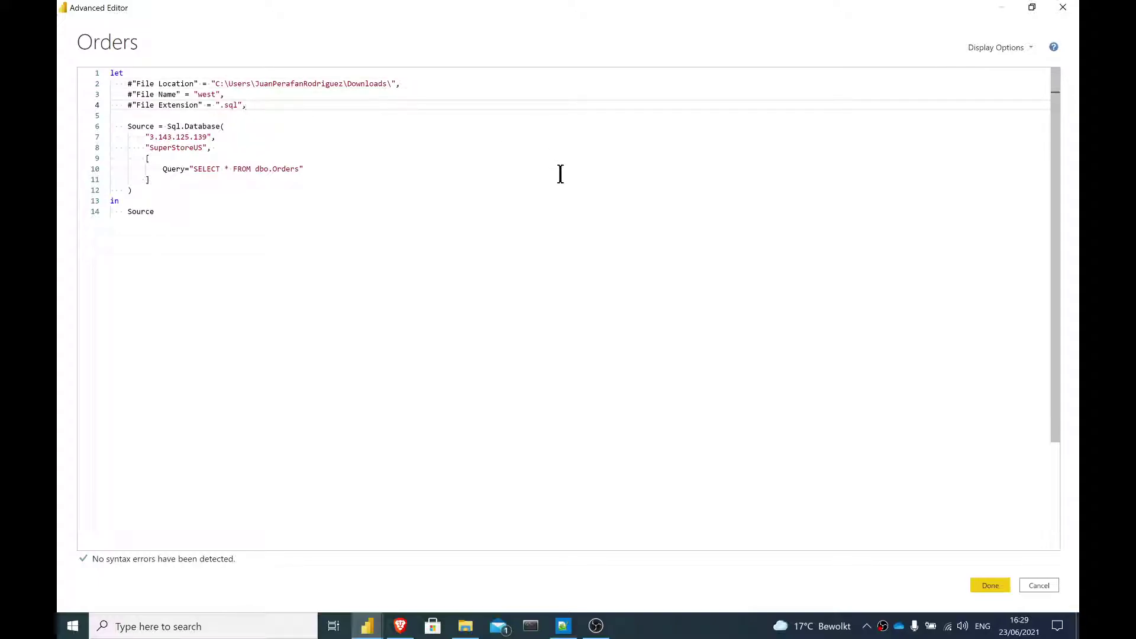
pyautogui.press('Return')
pyautogui.press('Return')
# Write #"File" = Text.Combine({#"File Location", #"File Name", #"File Extension"}).
pyautogui.write('#')
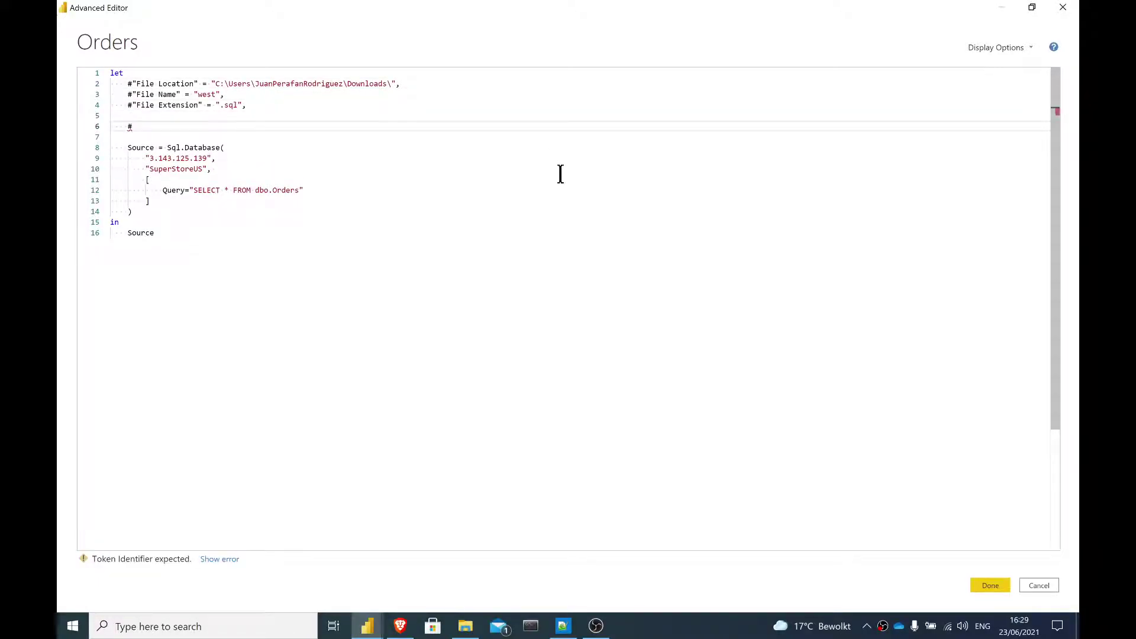
pyautogui.write('"File"')
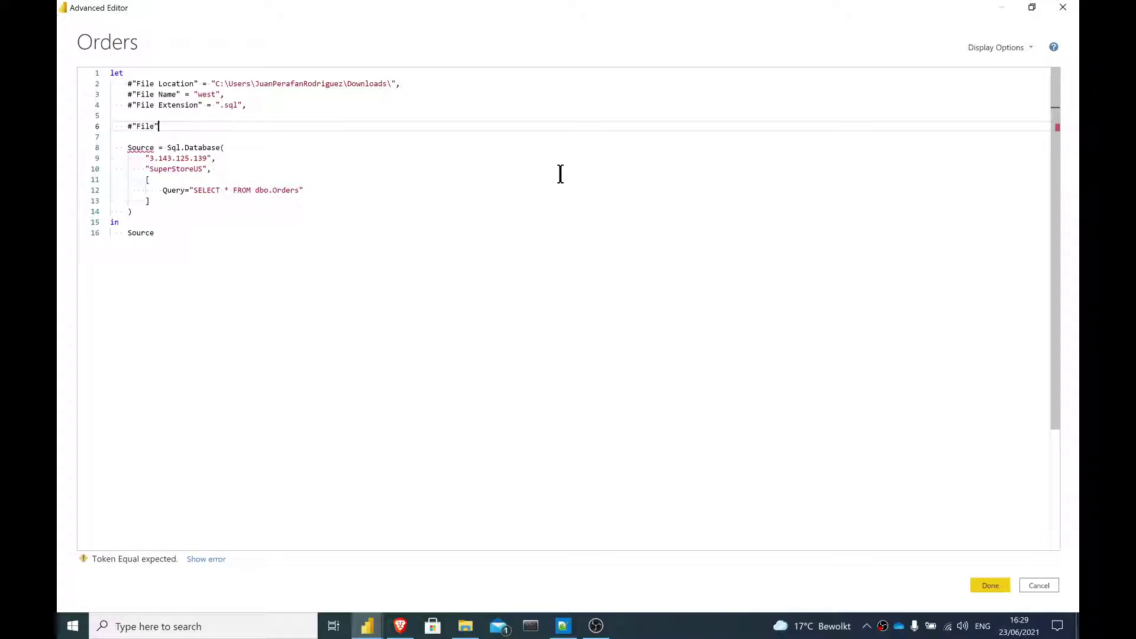
pyautogui.write(' = Tex')
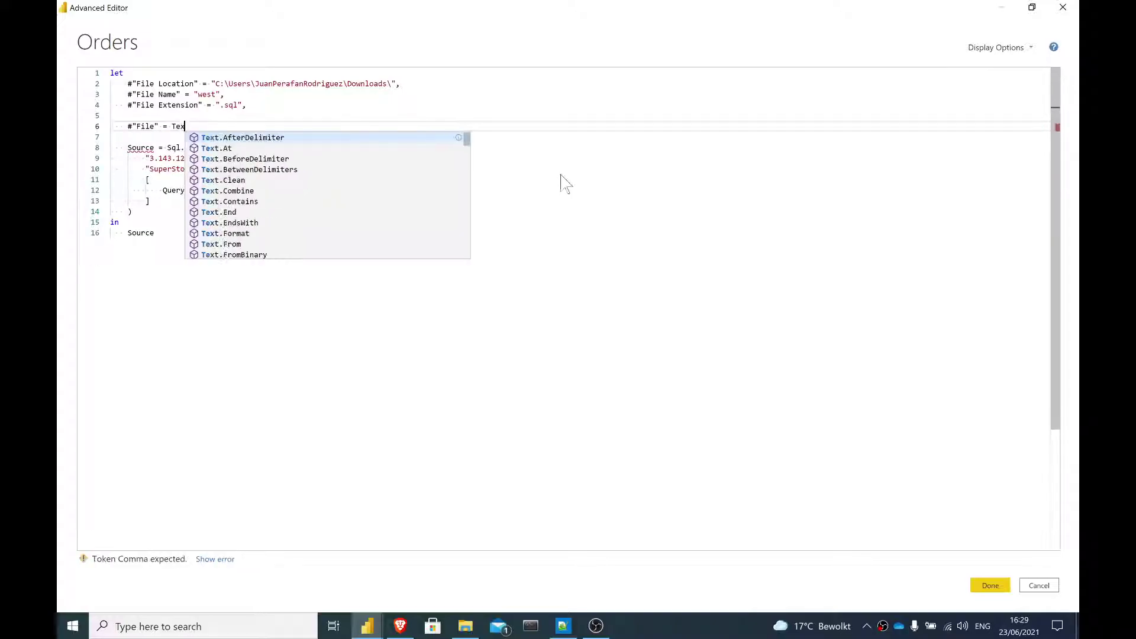
pyautogui.write('t.Comb')
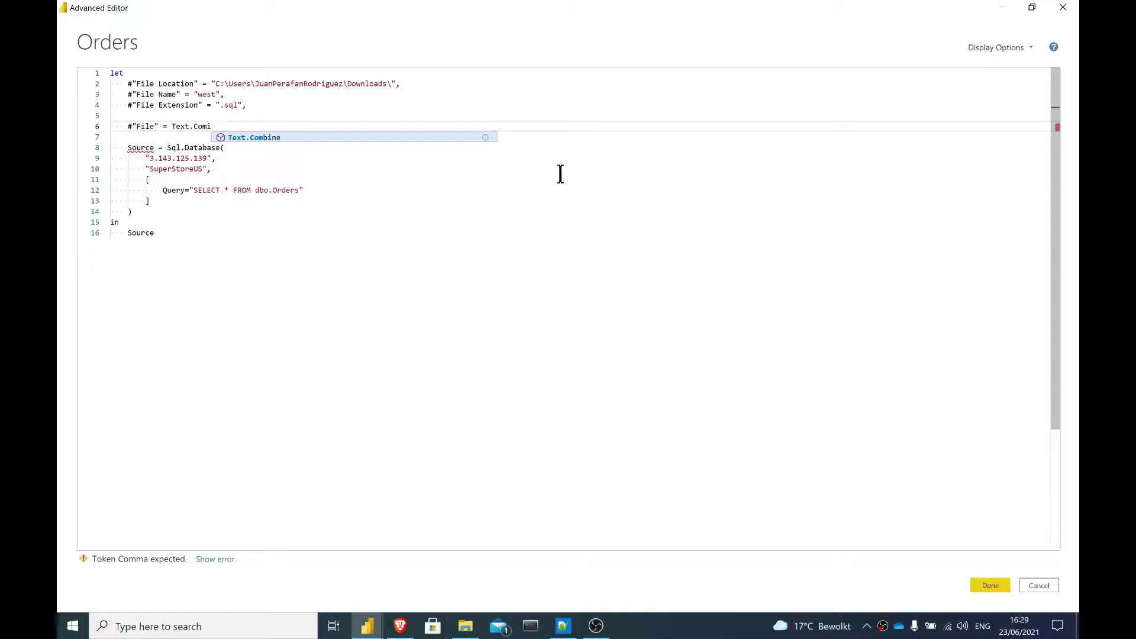
pyautogui.press('Tab')
pyautogui.write('(')
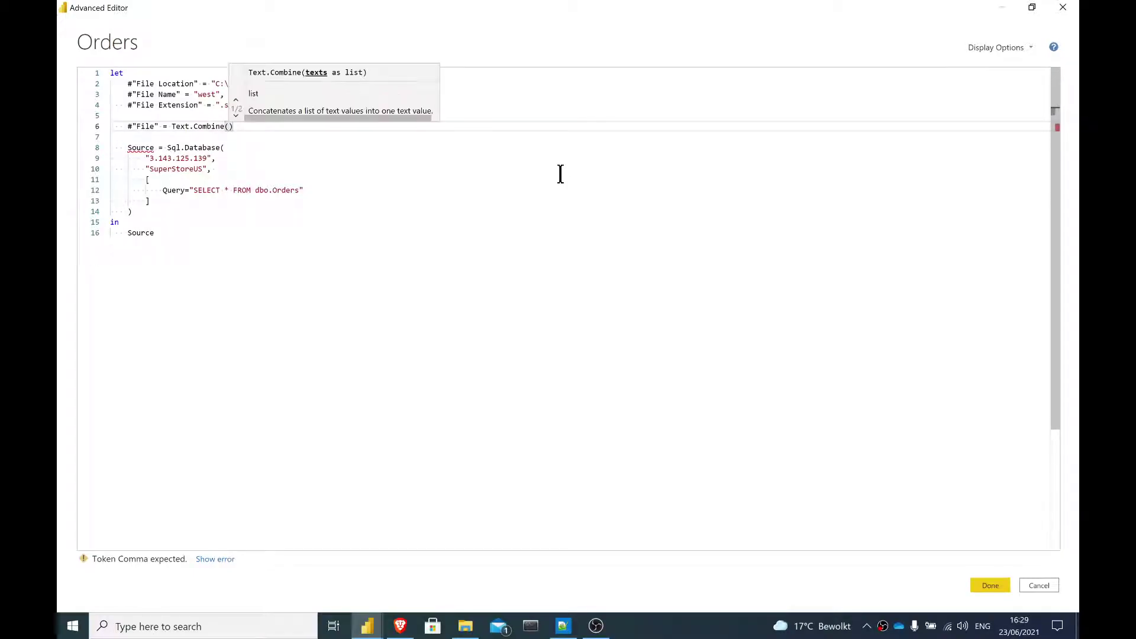
pyautogui.write('{')
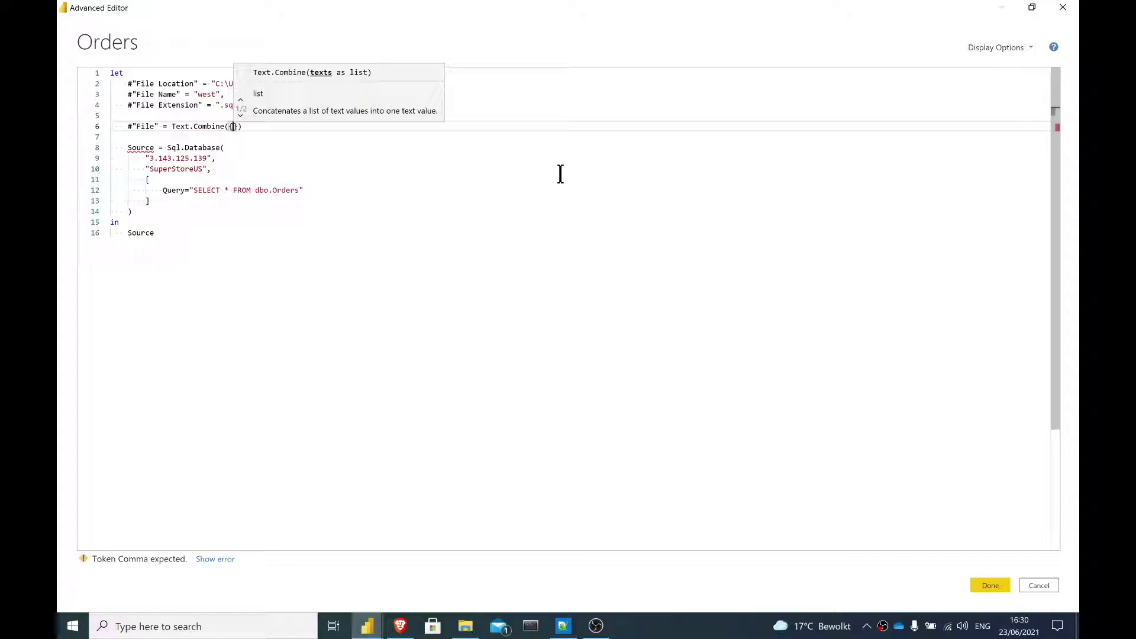
pyautogui.write('File')
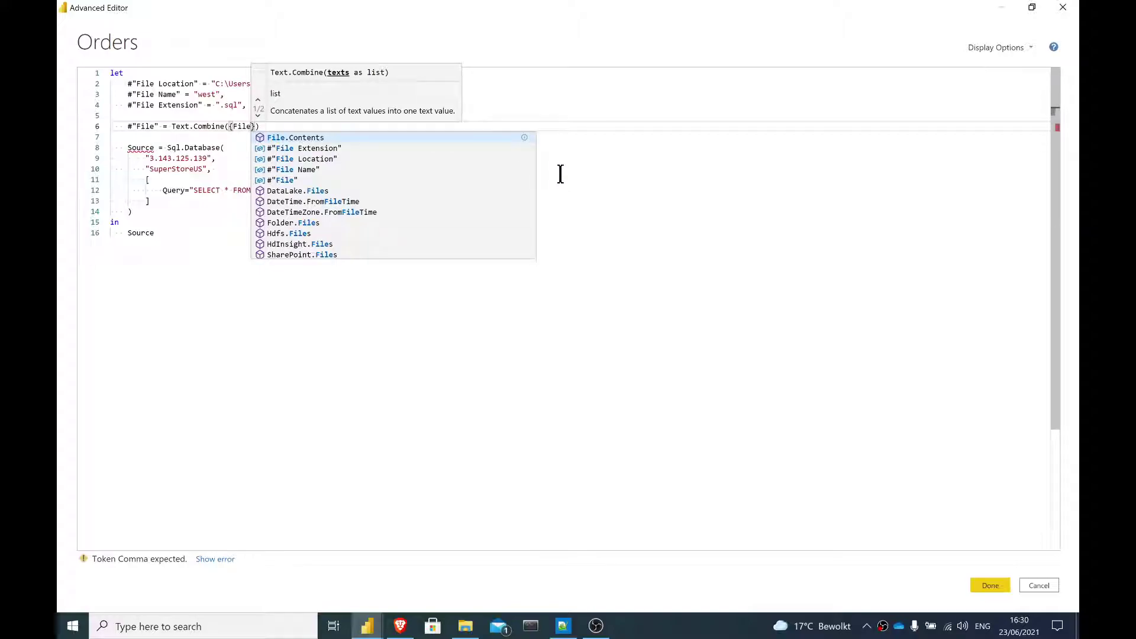
pyautogui.press('Down')
pyautogui.press('Down')
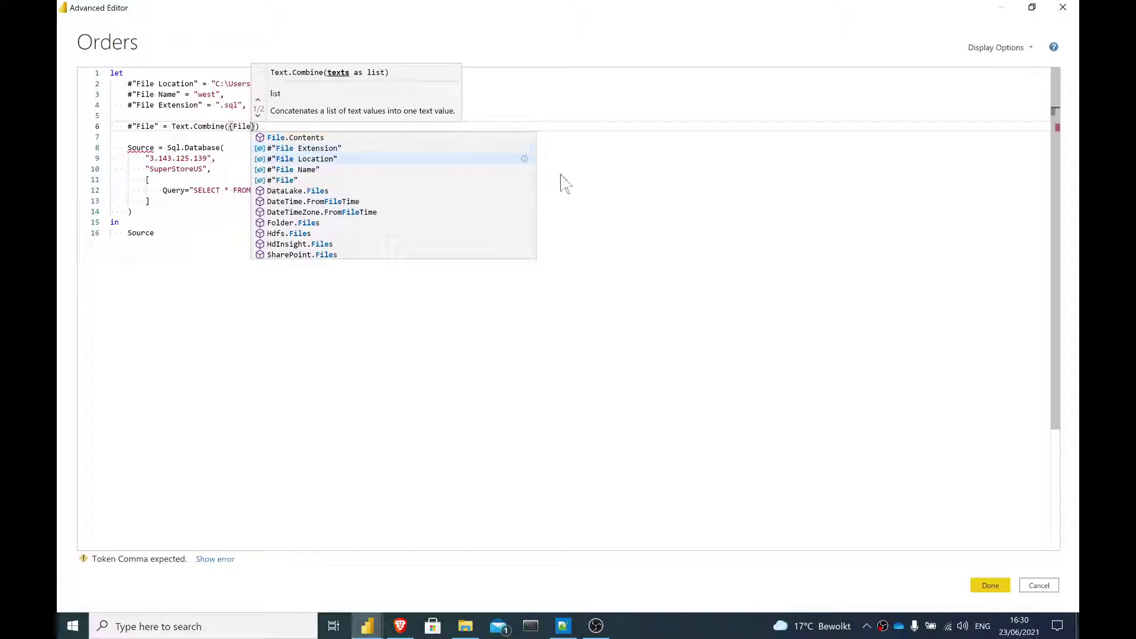
pyautogui.press('Tab')
pyautogui.write(', ')
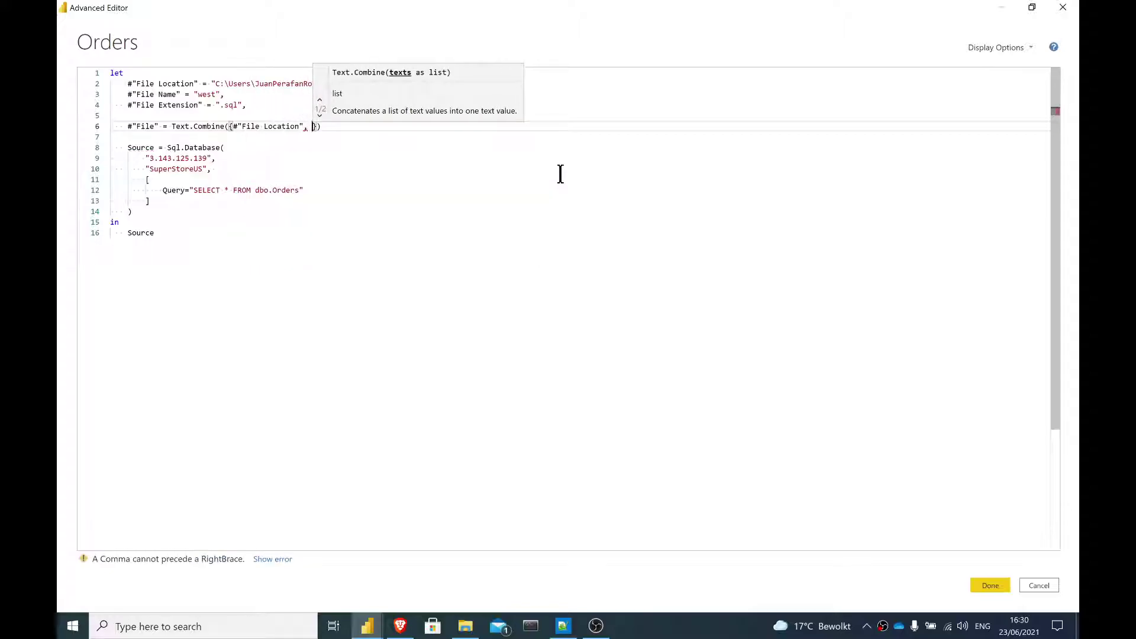
pyautogui.write('filen')
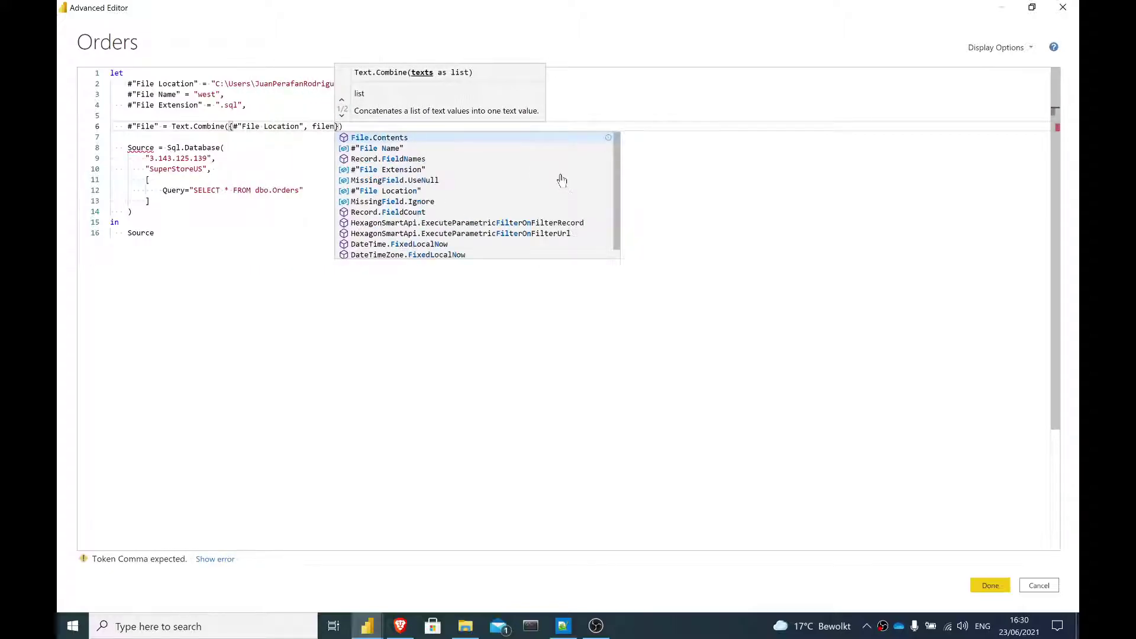
pyautogui.click(417, 149)
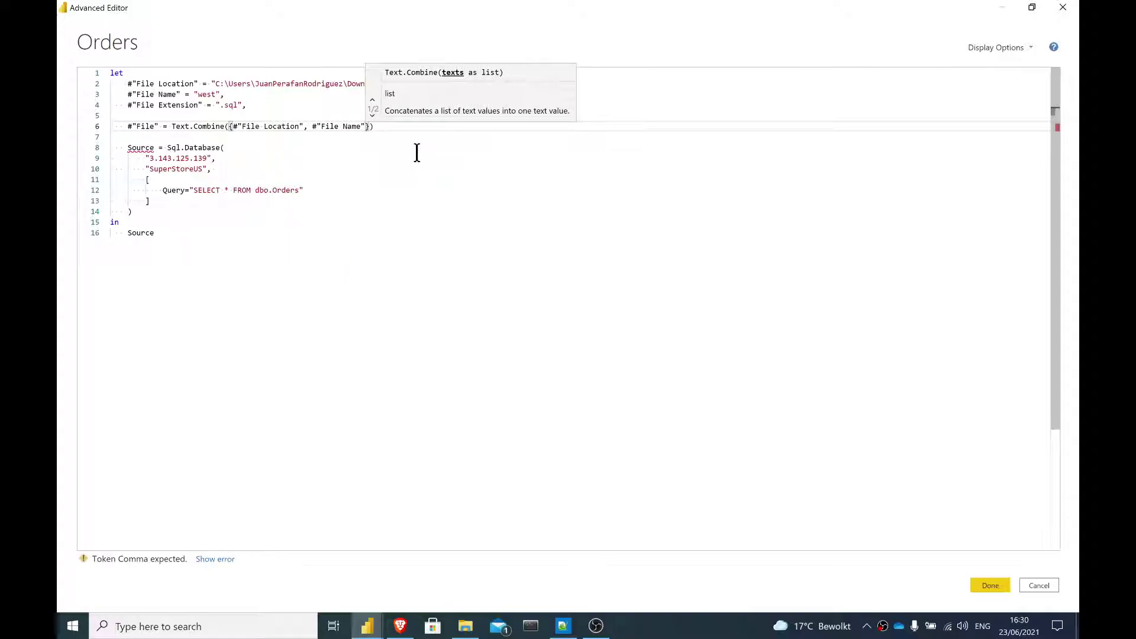
pyautogui.write(', file')
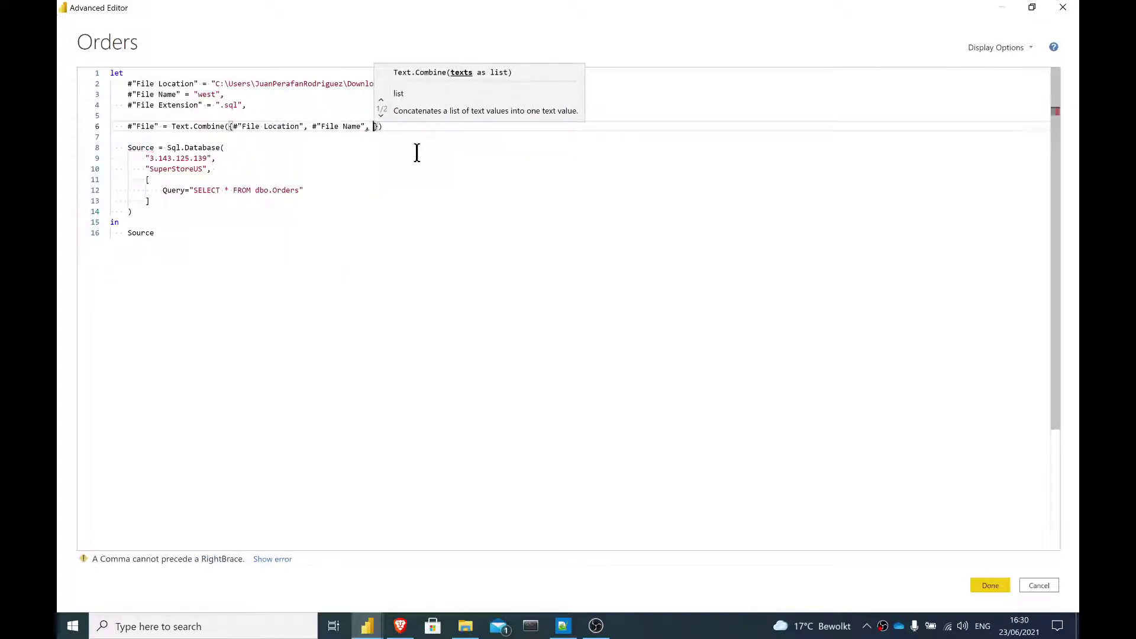
pyautogui.write('e')
pyautogui.press('Return')
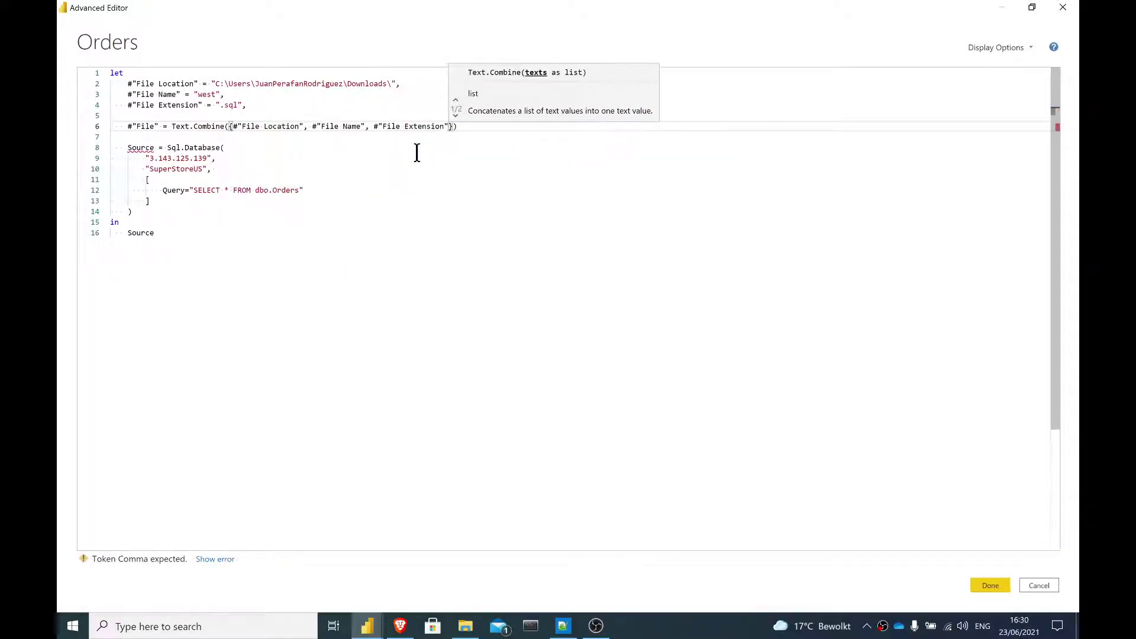
# Spread the Text.Combine call over lines, with the list and closing parenthesis on separate lines.
pyautogui.click(231, 128)
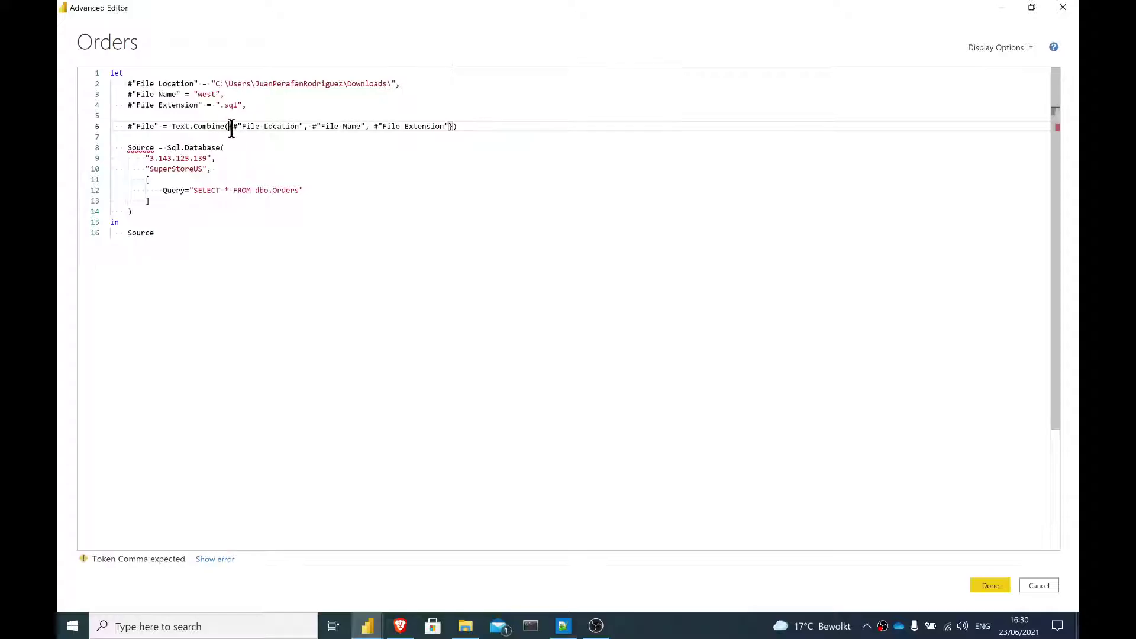
pyautogui.press('Return')
pyautogui.click(372, 136)
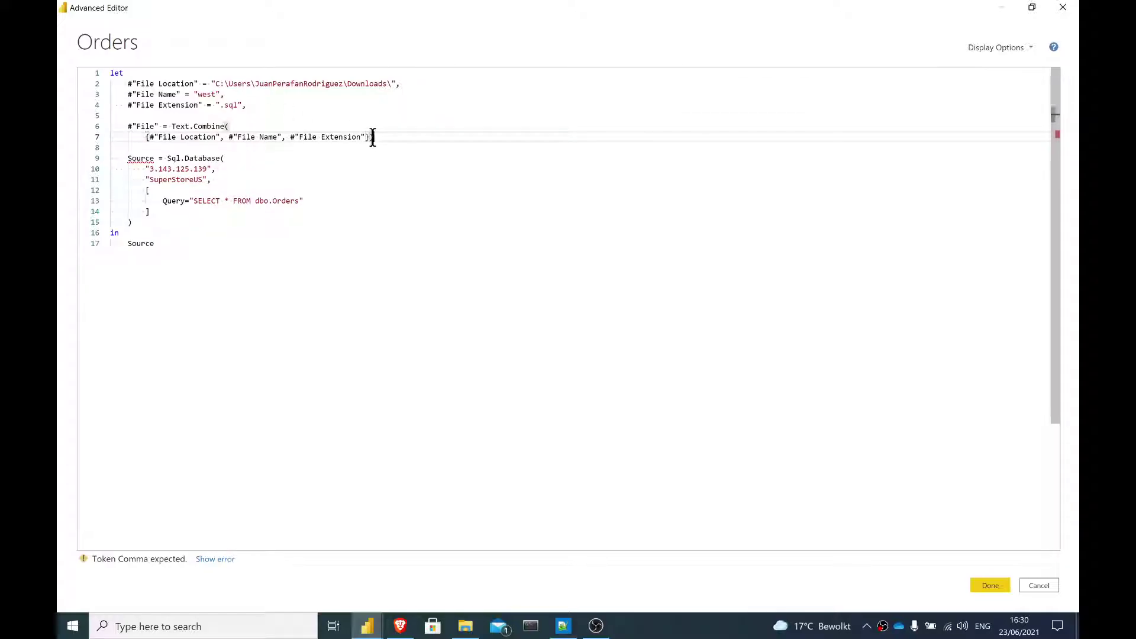
pyautogui.press('Return')
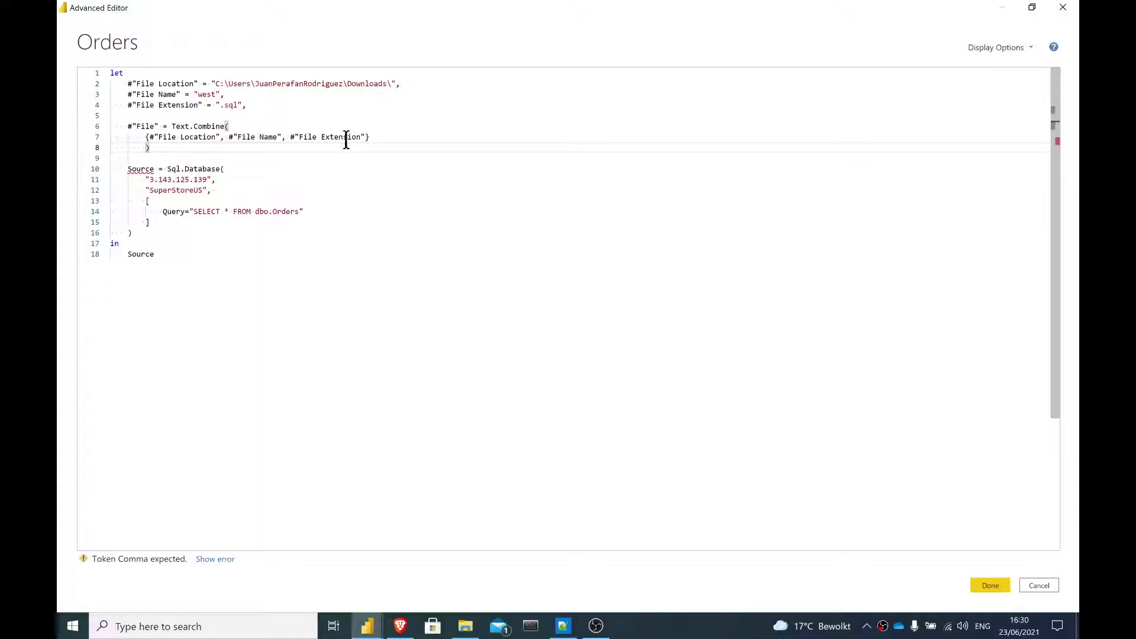
pyautogui.rightClick(364, 137)
pyautogui.click(364, 137)
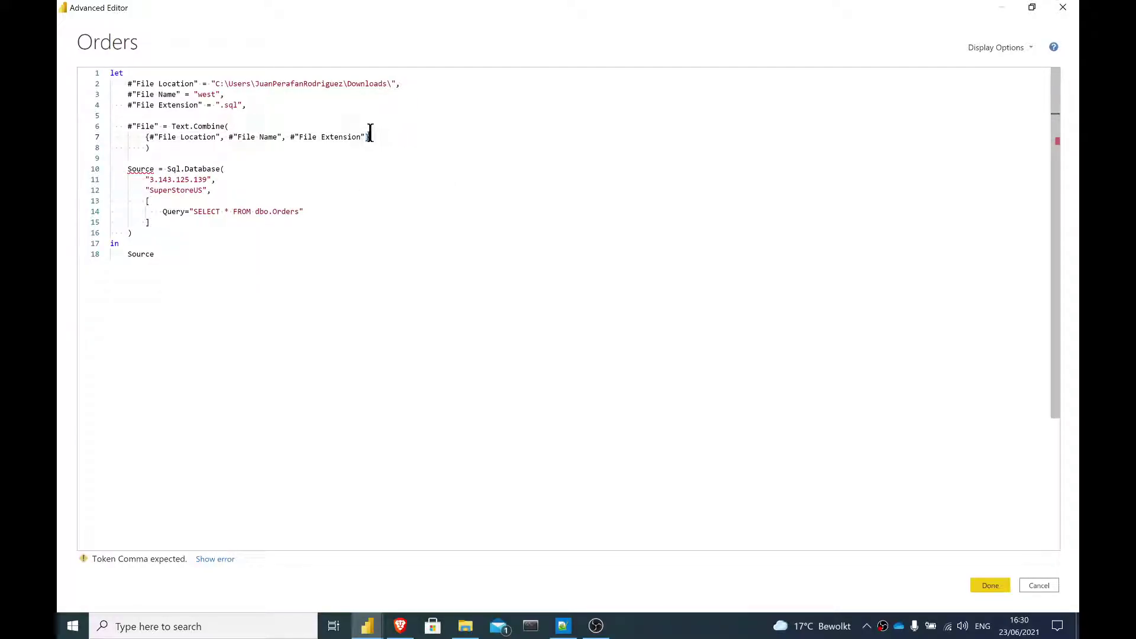
pyautogui.click(370, 137)
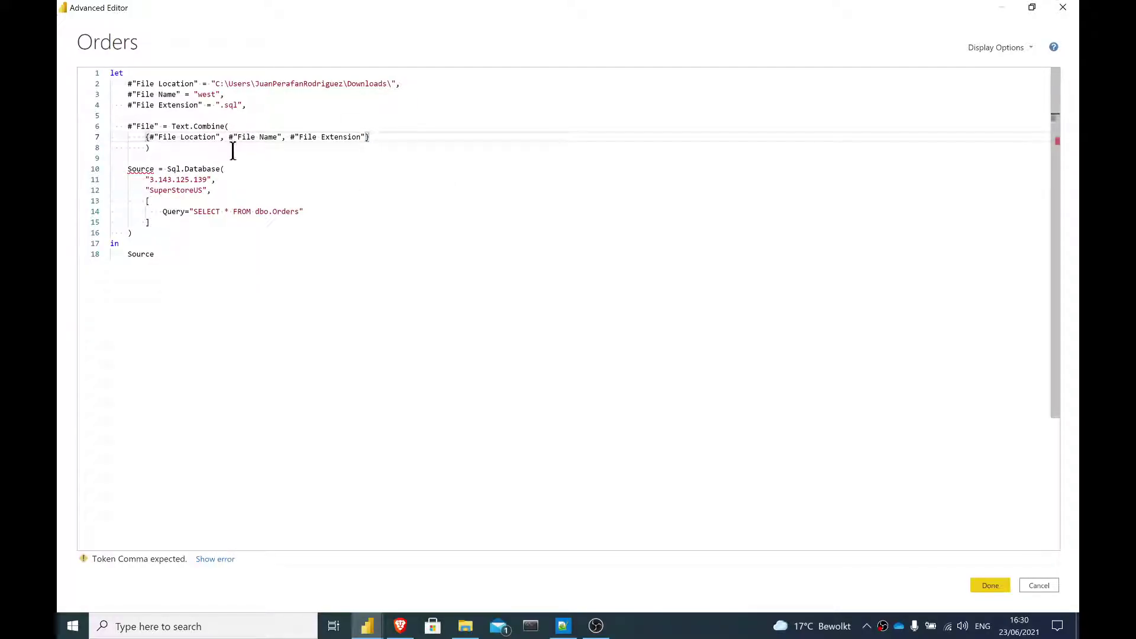
pyautogui.click(151, 148)
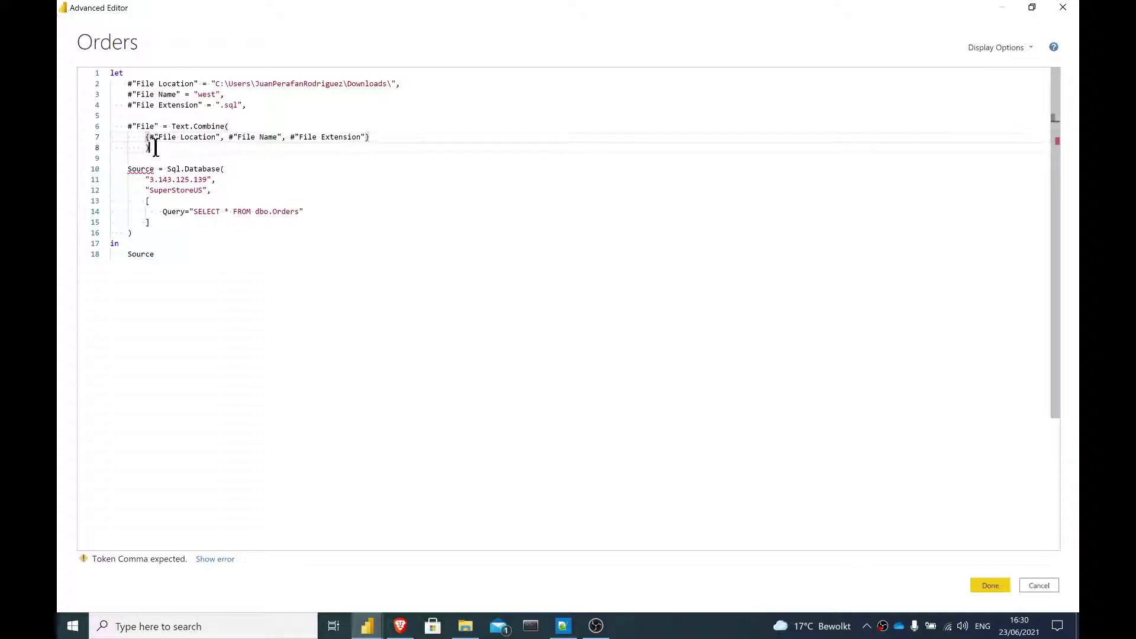
# Apply the code, then preview the File, File Extension, File Name, File Location and Source values.
pyautogui.write(',')
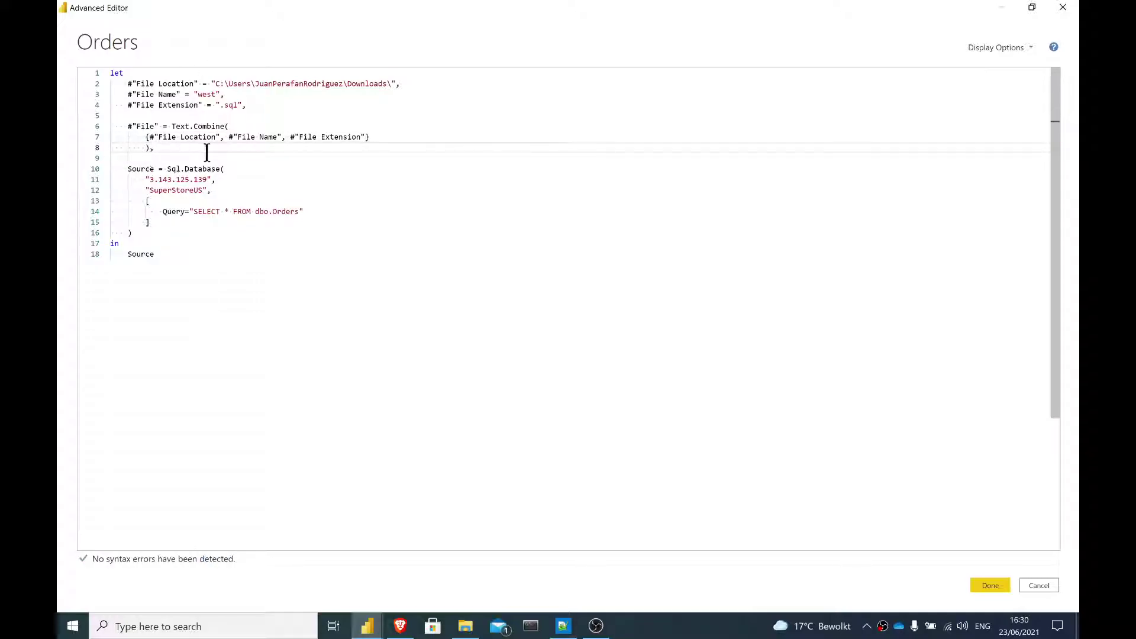
pyautogui.click(994, 586)
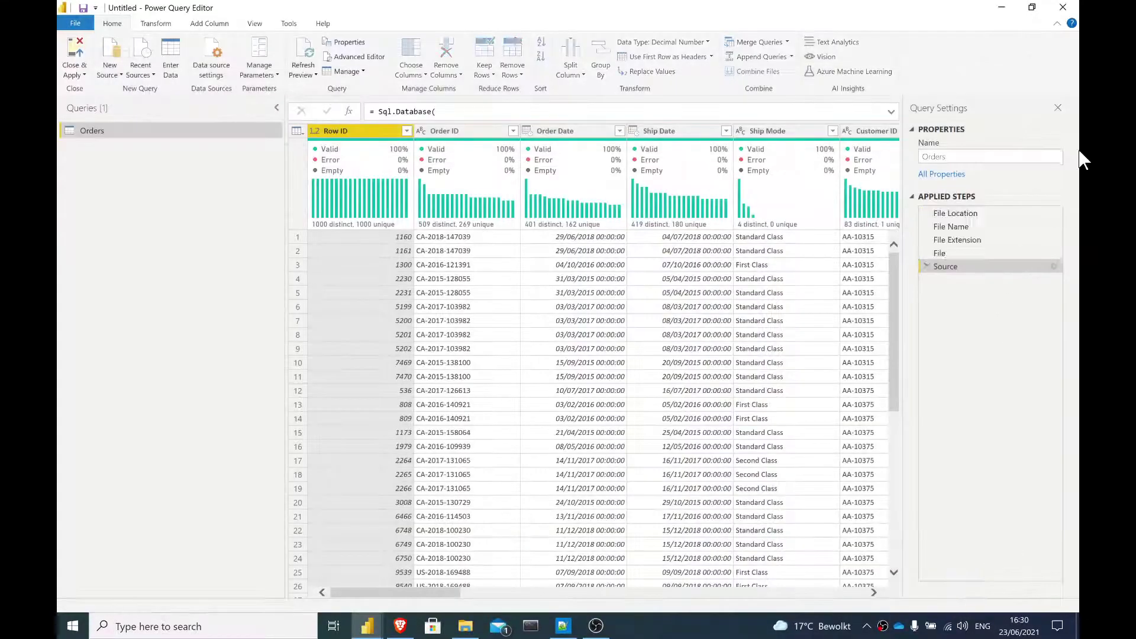
pyautogui.click(979, 253)
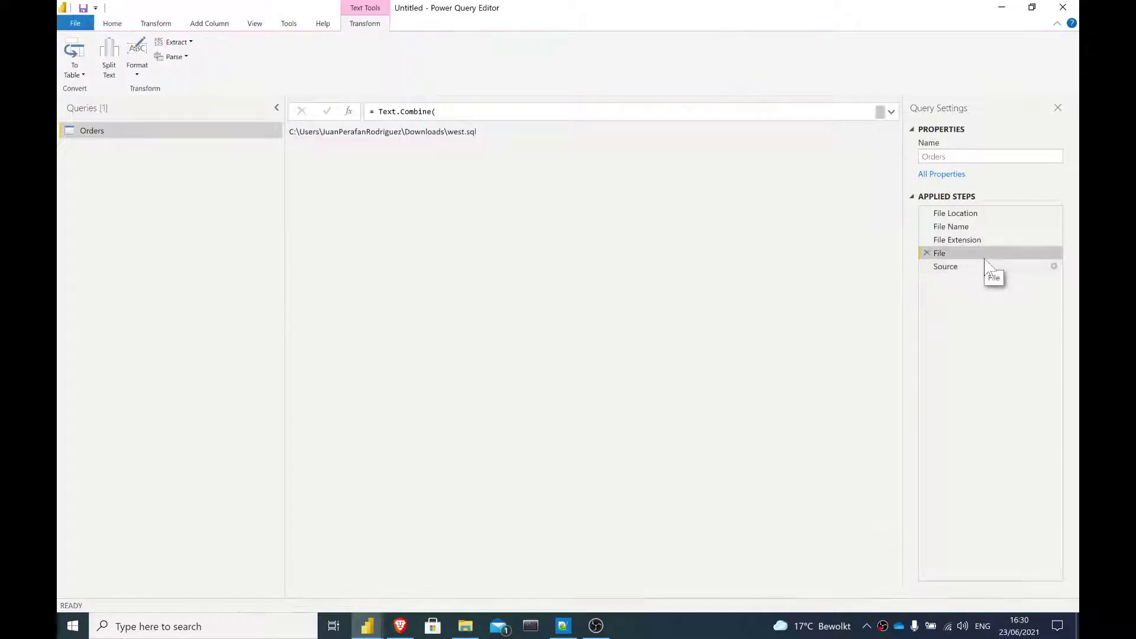
pyautogui.click(979, 240)
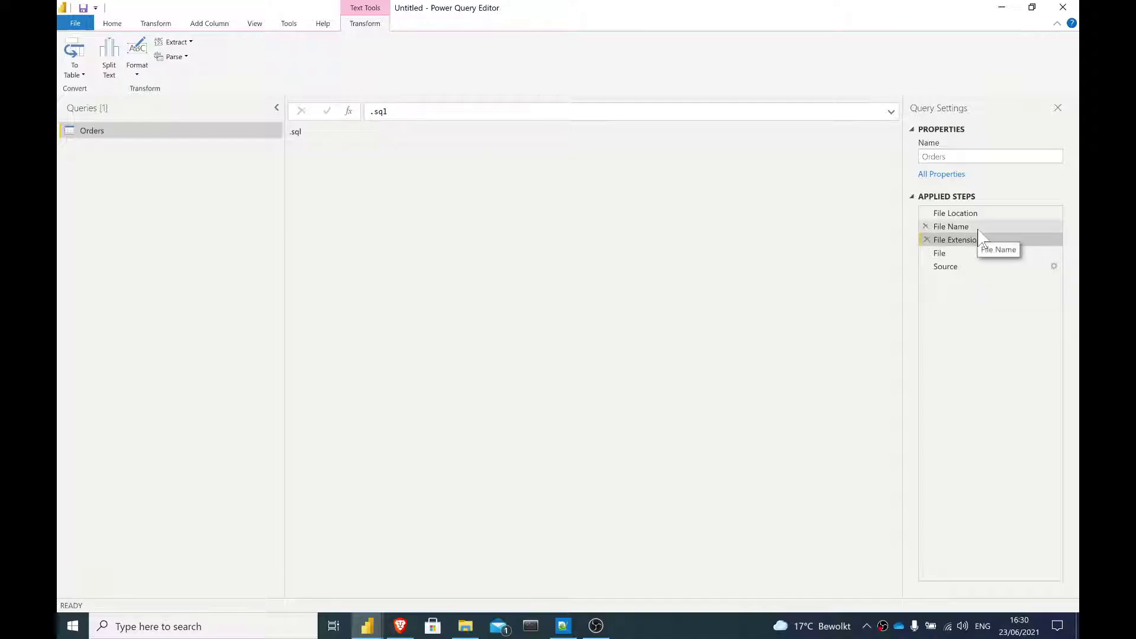
pyautogui.click(982, 228)
pyautogui.click(980, 215)
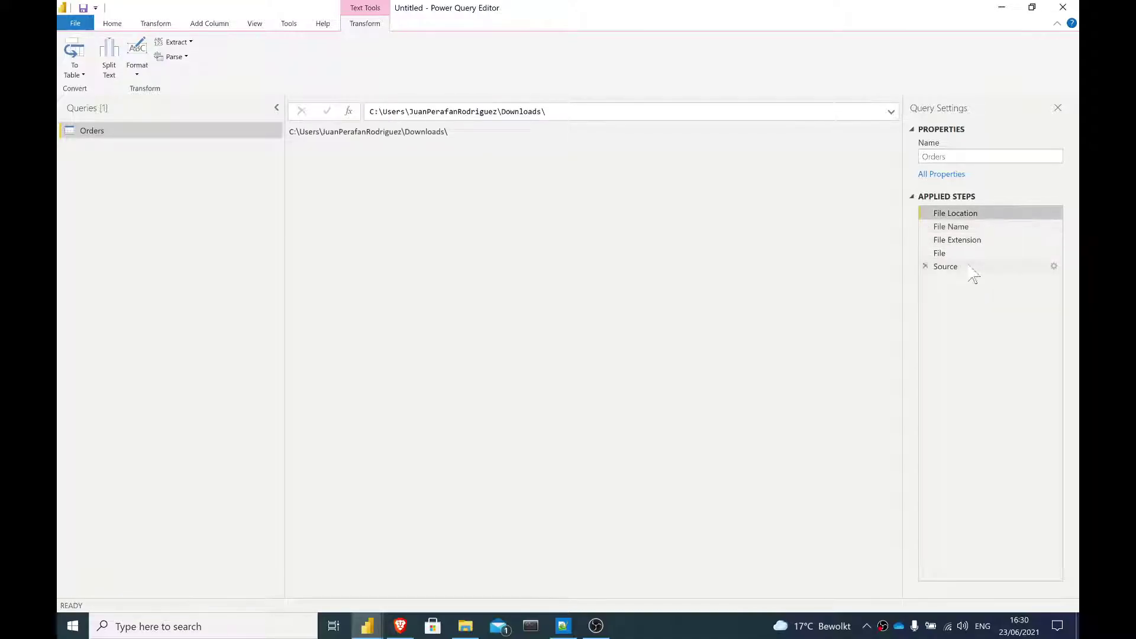
pyautogui.click(971, 267)
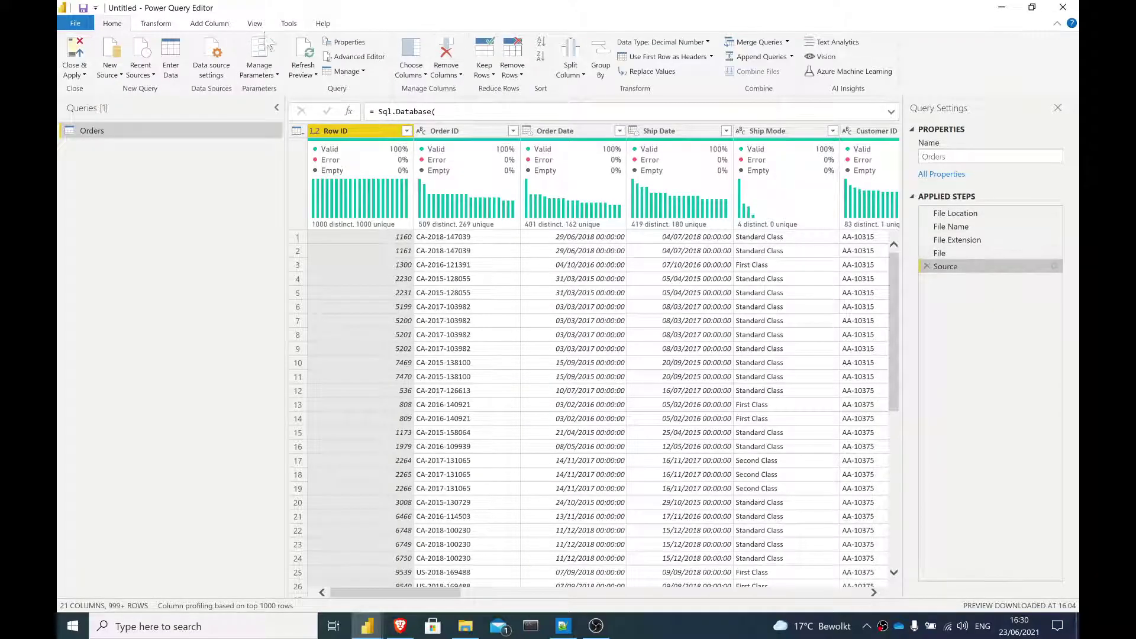
pyautogui.click(349, 57)
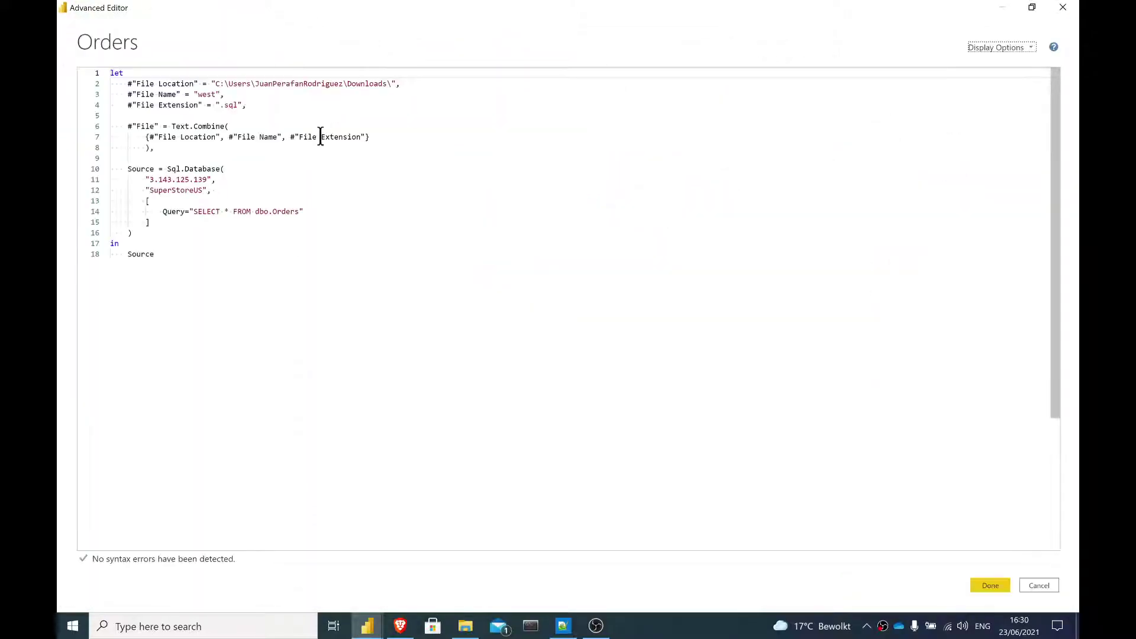
# Indent the Text.Combine closing parenthesis one level.
pyautogui.doubleClick(144, 147)
pyautogui.press('BackSpace')
pyautogui.press('Tab')
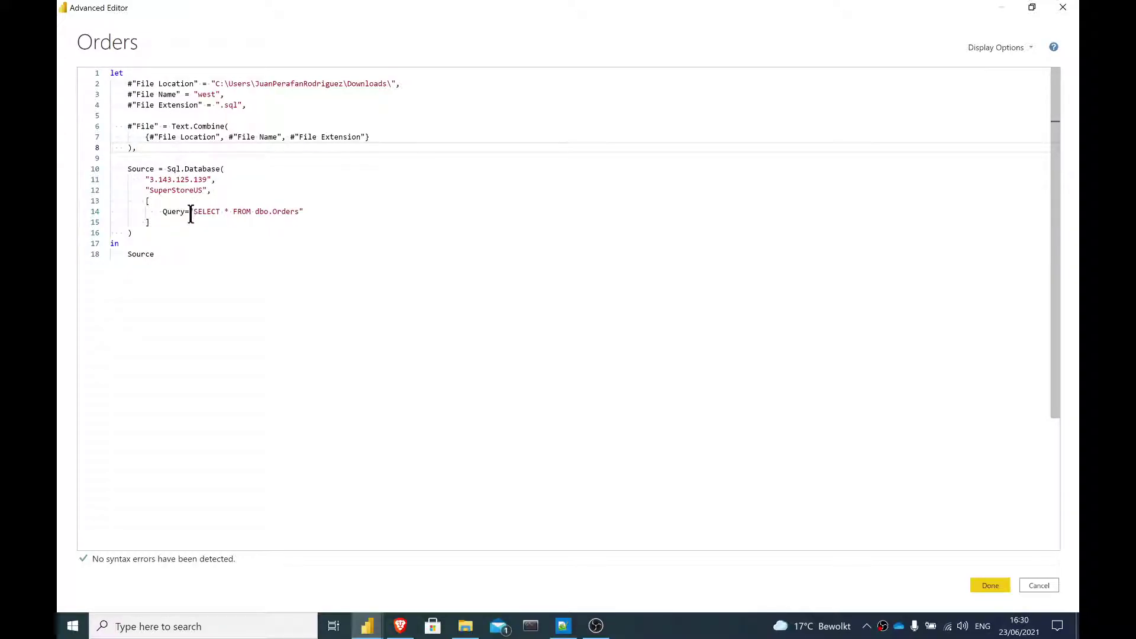
# Replace the hard-coded SQL with Query=Text.FromBinary(File.Contents(#"File")) and apply the code.
pyautogui.moveTo(190, 211); pyautogui.dragTo(305, 210)
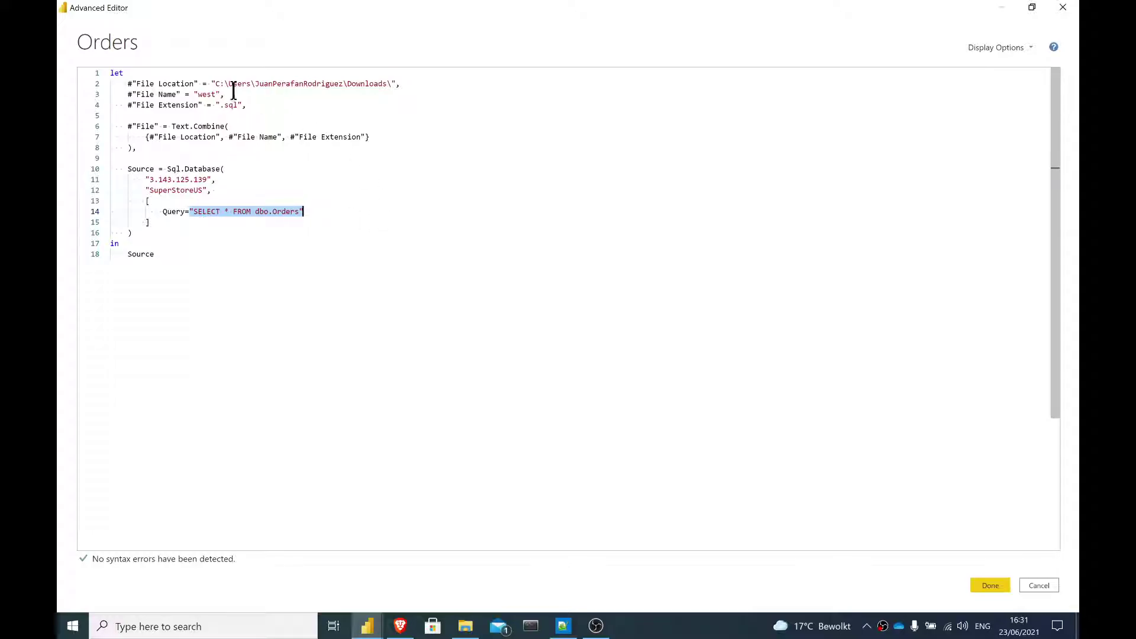
pyautogui.press('BackSpace')
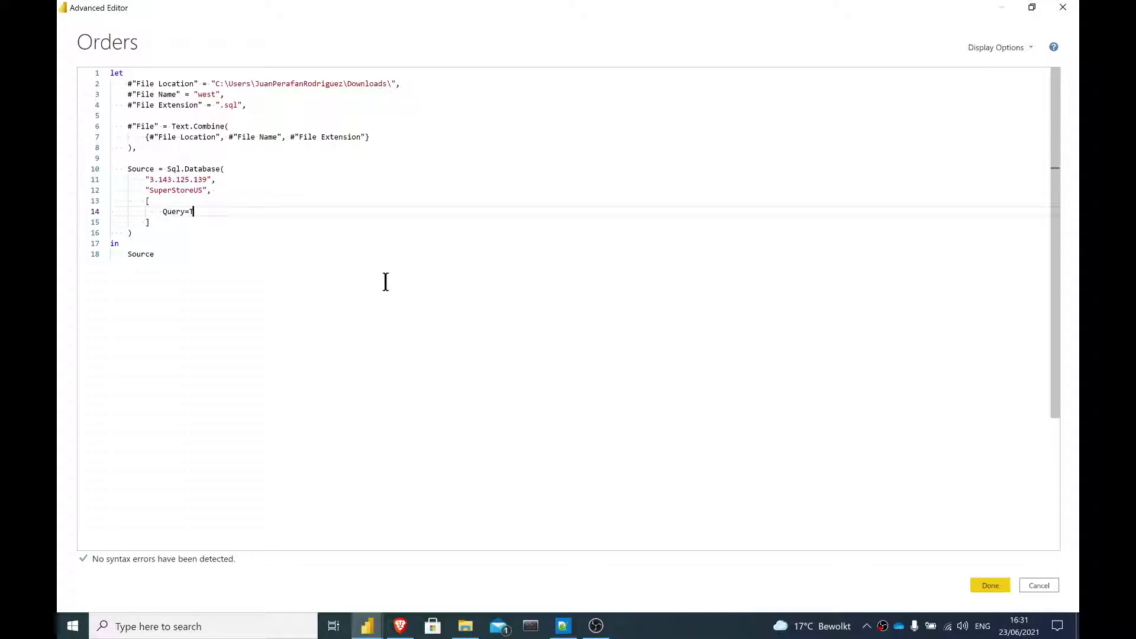
pyautogui.write('Text.From')
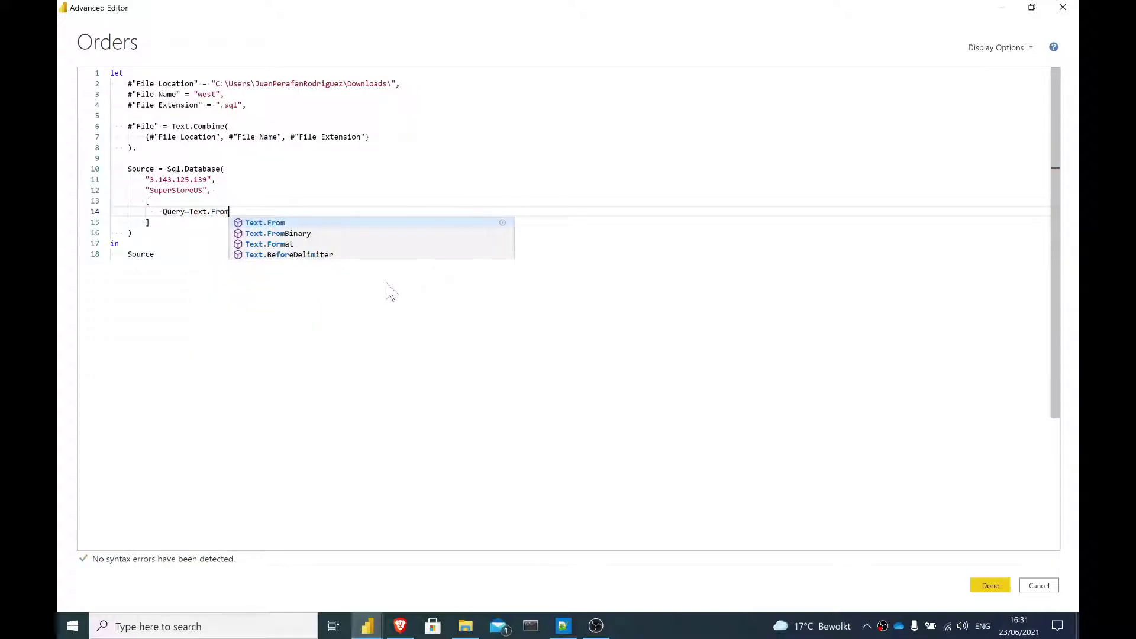
pyautogui.press('Escape')
pyautogui.write('Bi')
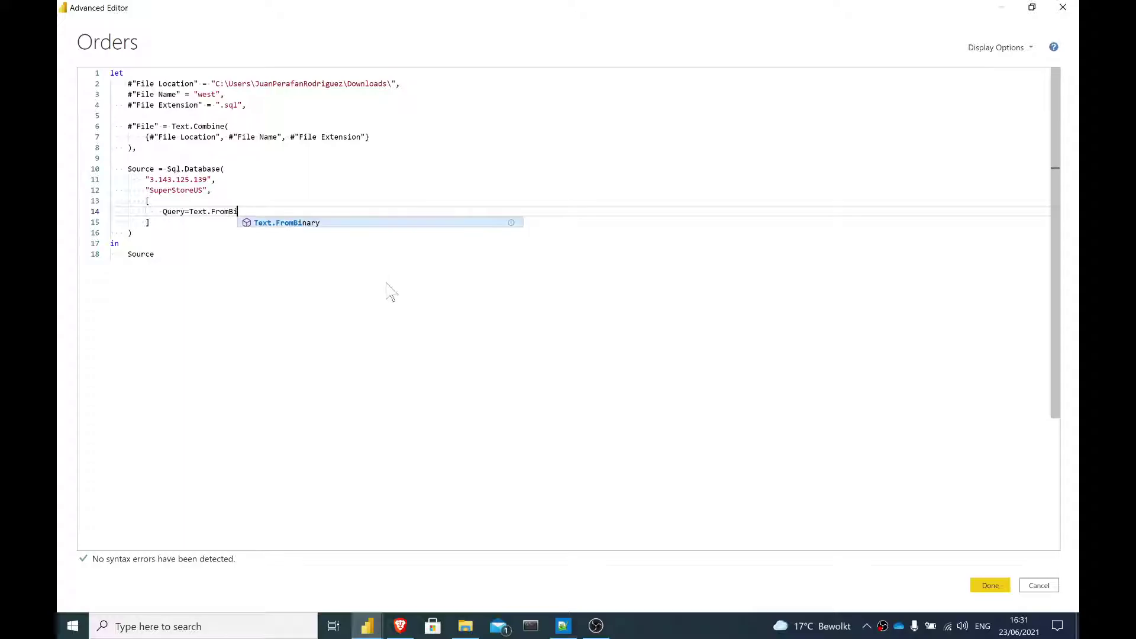
pyautogui.press('Tab')
pyautogui.write('(')
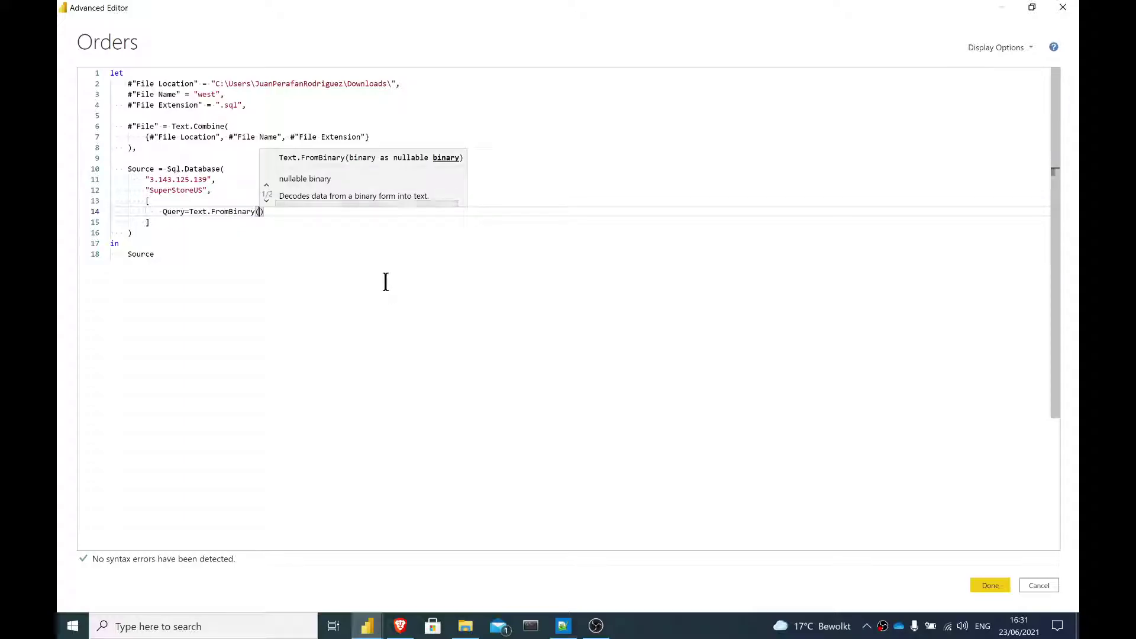
pyautogui.write('File.Contents')
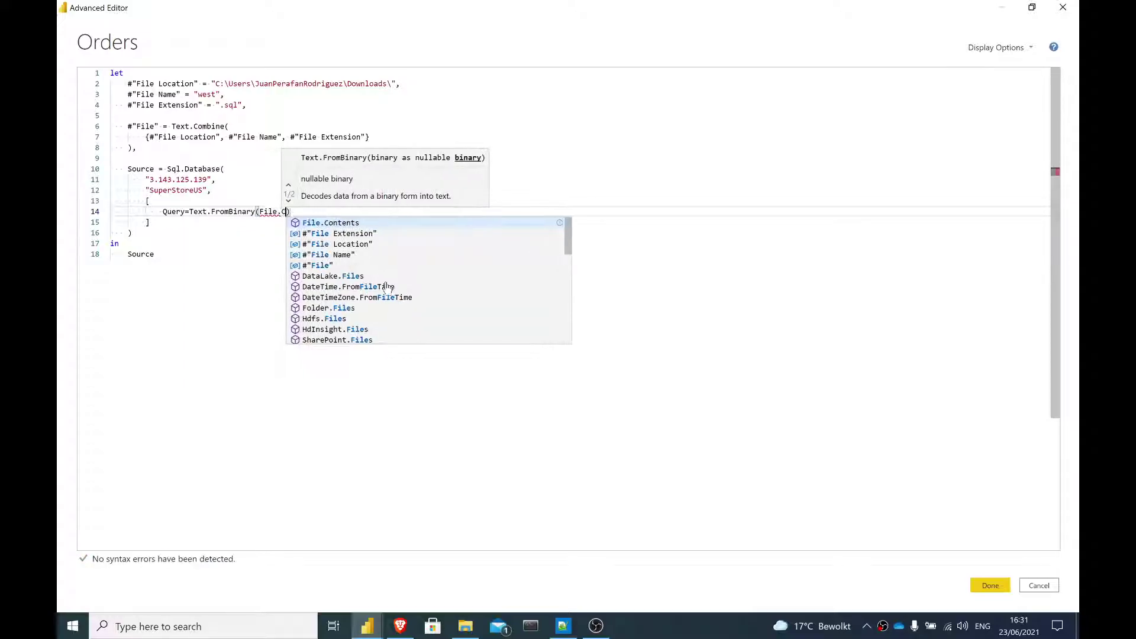
pyautogui.write('(')
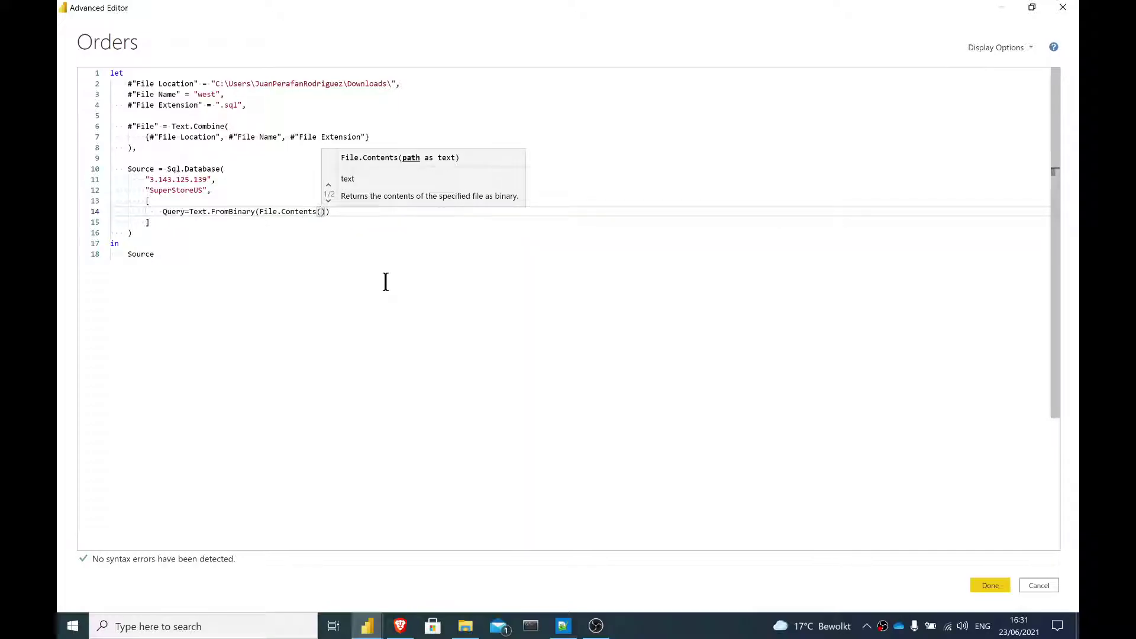
pyautogui.write('file')
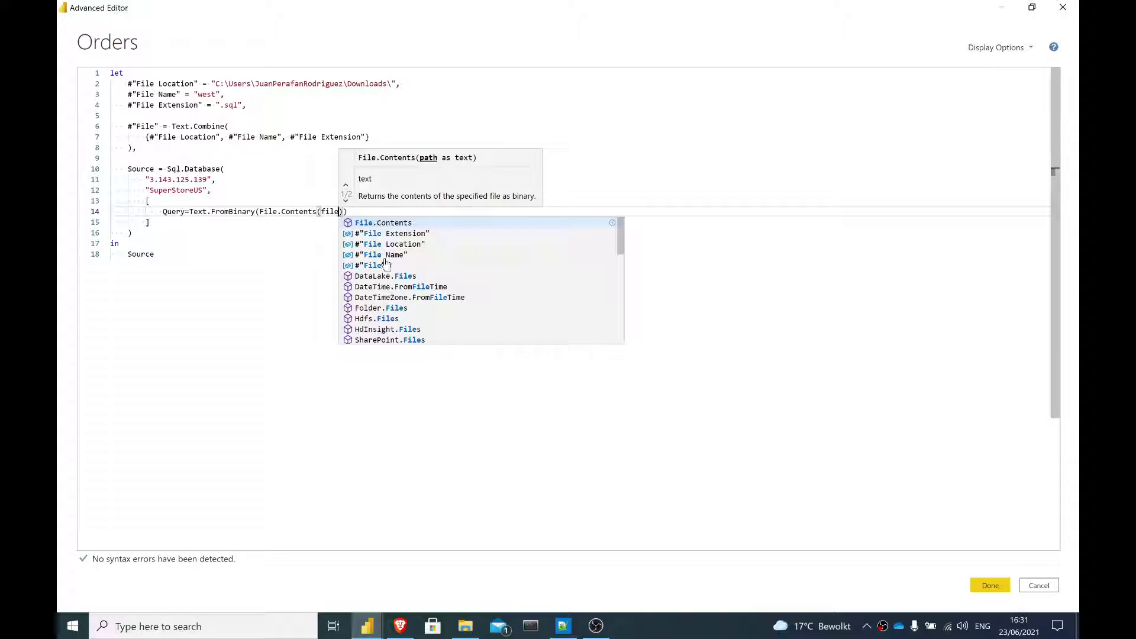
pyautogui.click(379, 267)
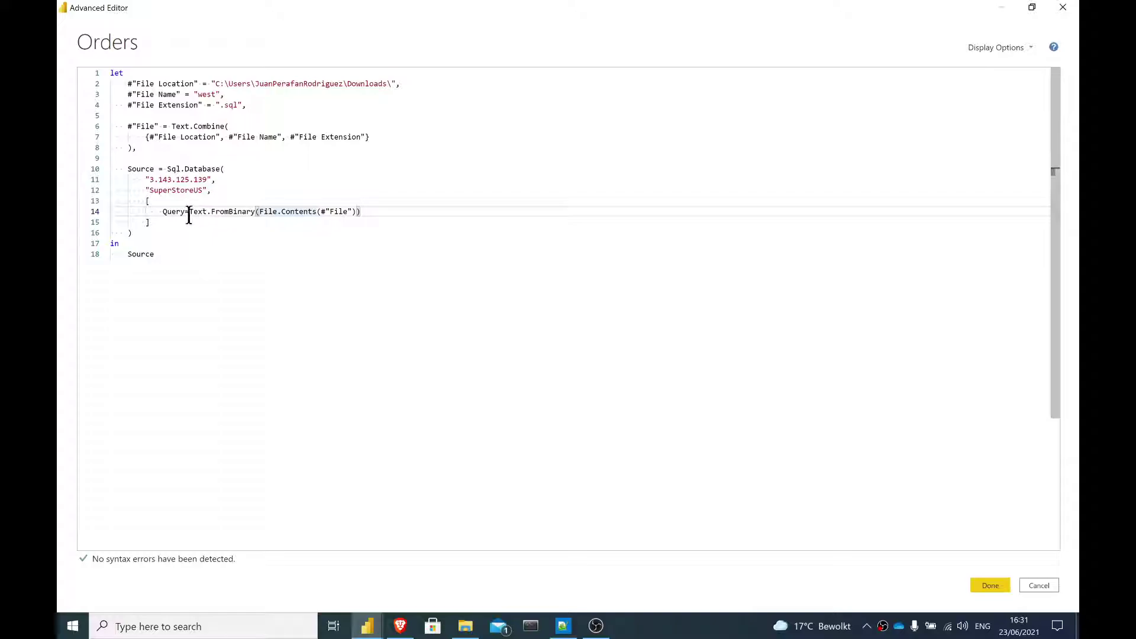
pyautogui.moveTo(189, 213); pyautogui.dragTo(361, 213)
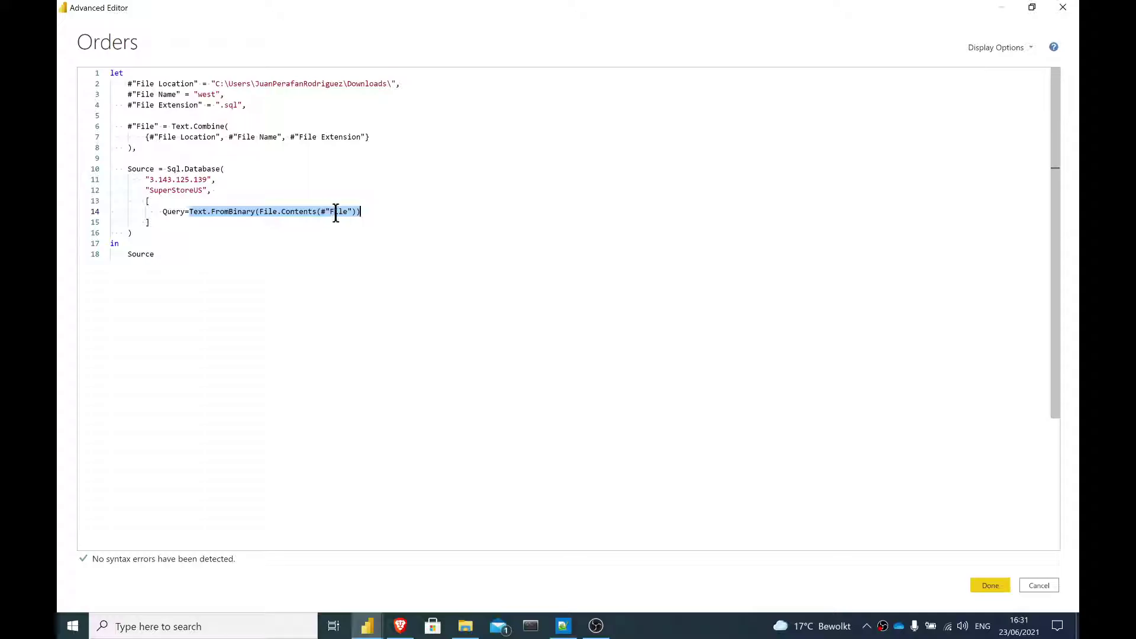
pyautogui.doubleClick(336, 214)
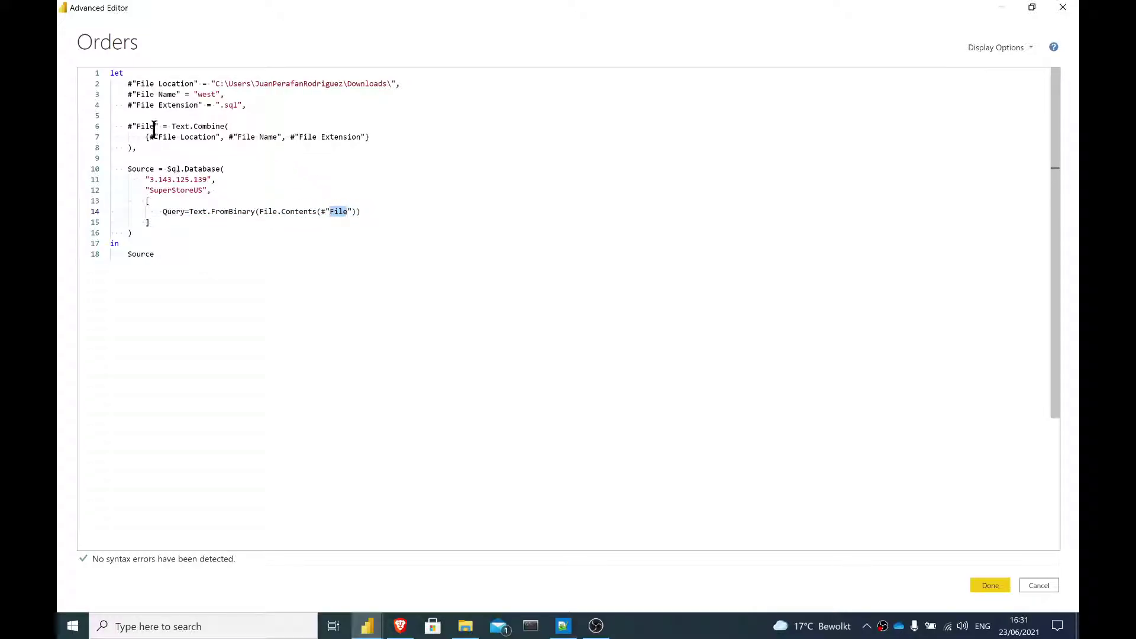
pyautogui.click(985, 586)
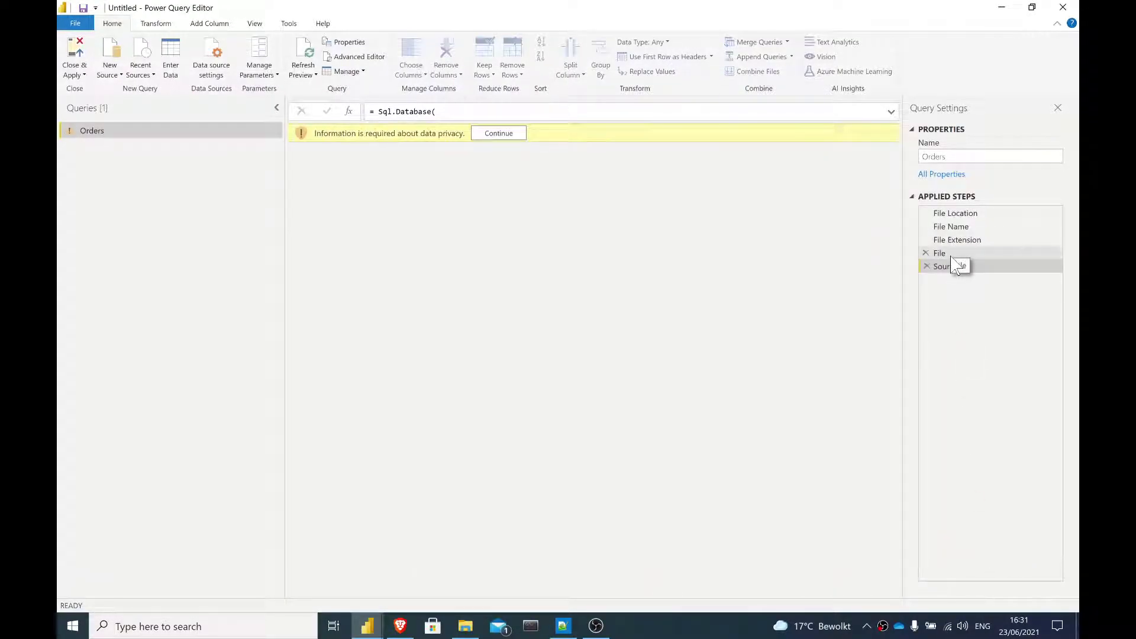
# Give the west.sql file path the Public privacy level and save it.
pyautogui.click(499, 134)
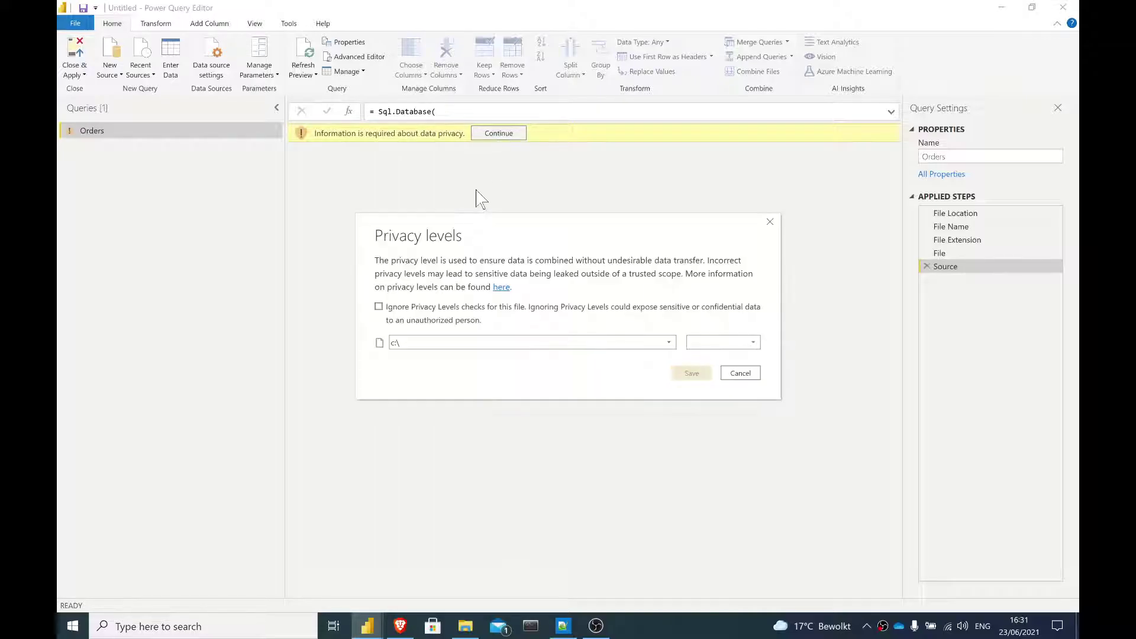
pyautogui.click(667, 343)
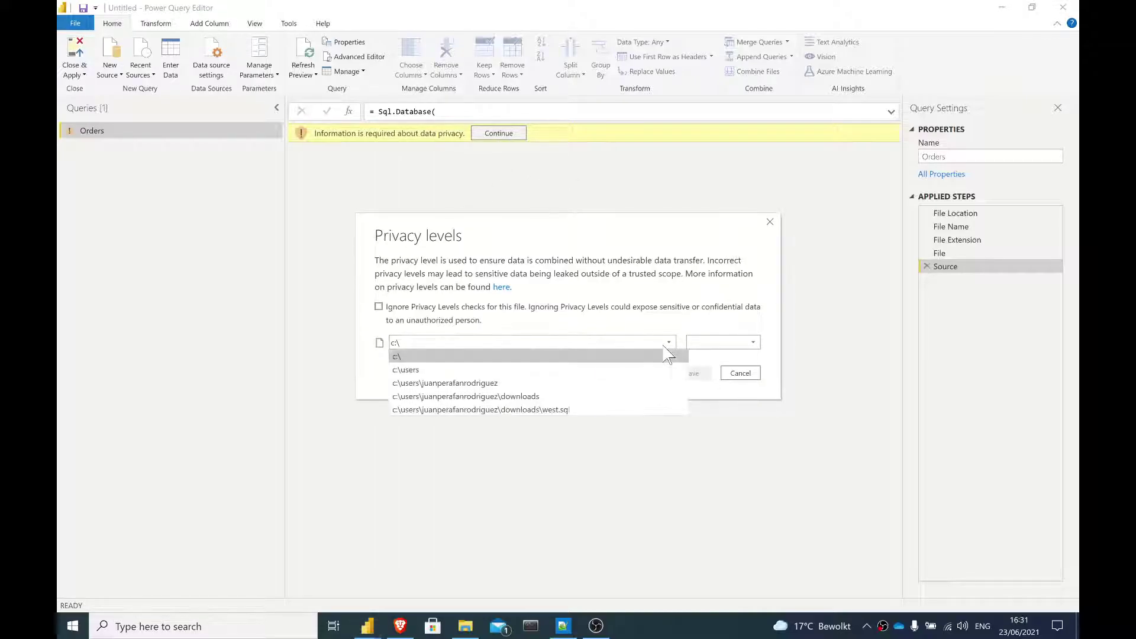
pyautogui.click(583, 410)
pyautogui.click(739, 350)
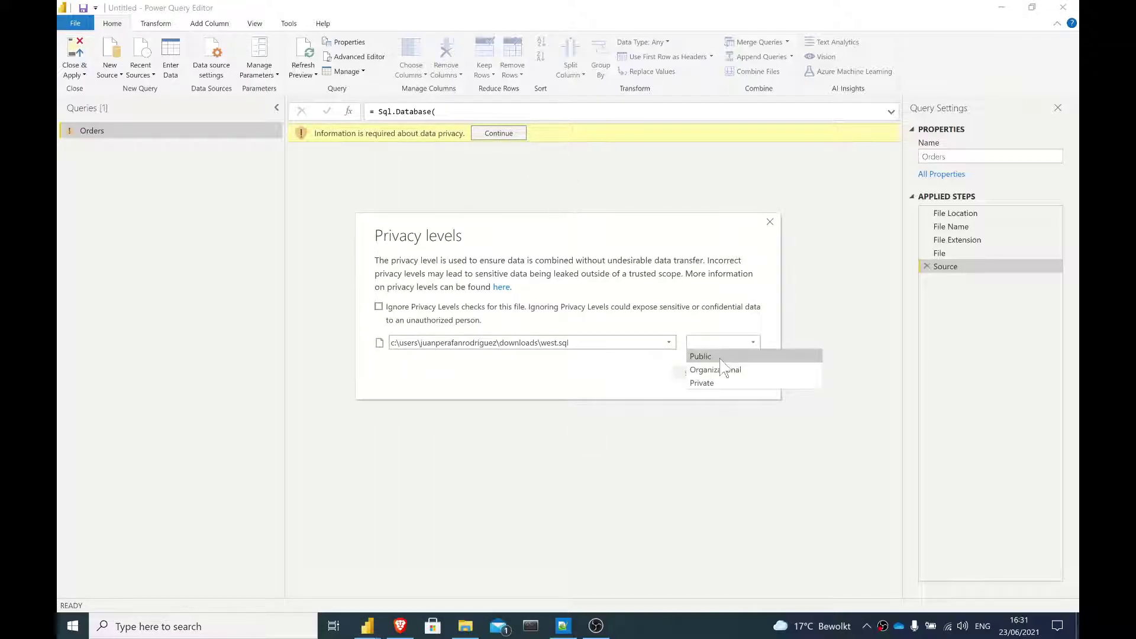
pyautogui.click(716, 358)
pyautogui.click(692, 373)
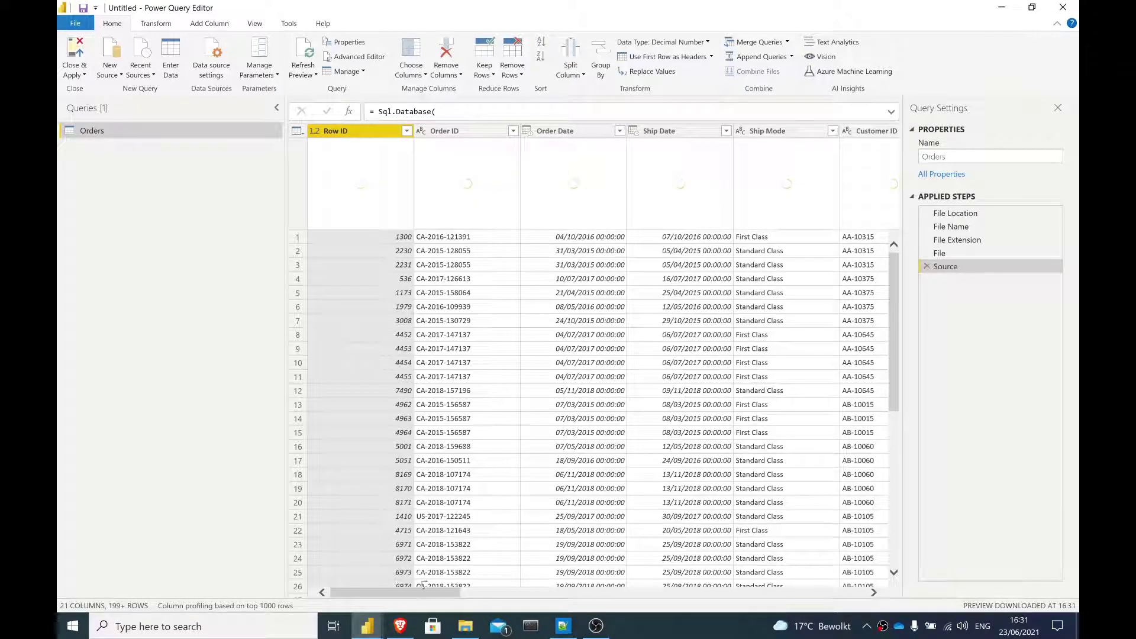
pyautogui.moveTo(421, 598); pyautogui.dragTo(663, 599)
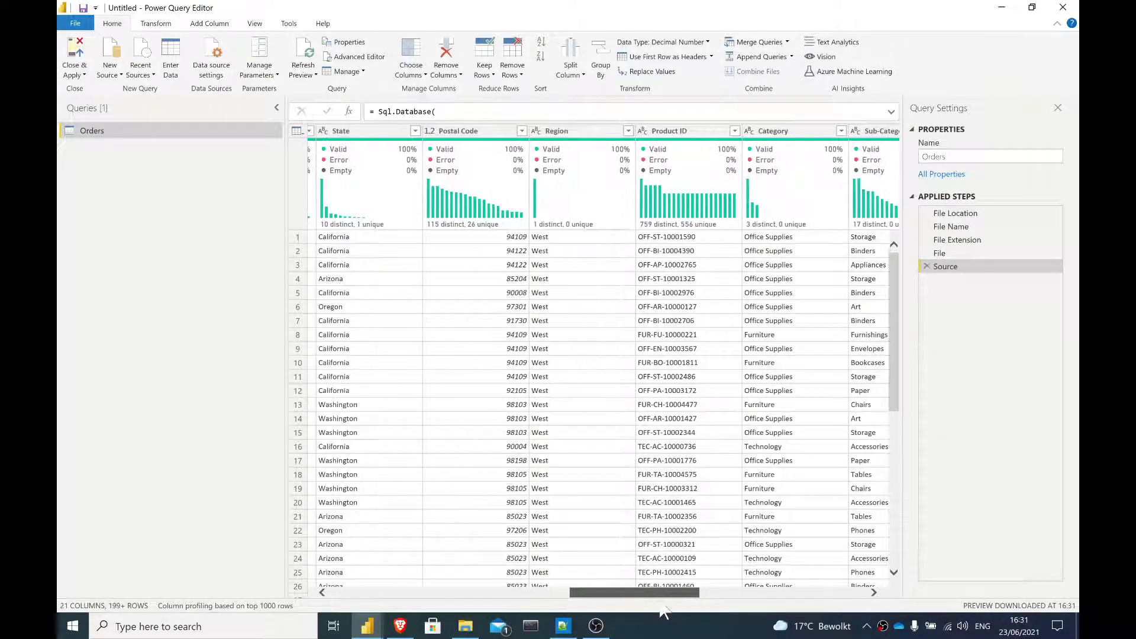
pyautogui.click(628, 130)
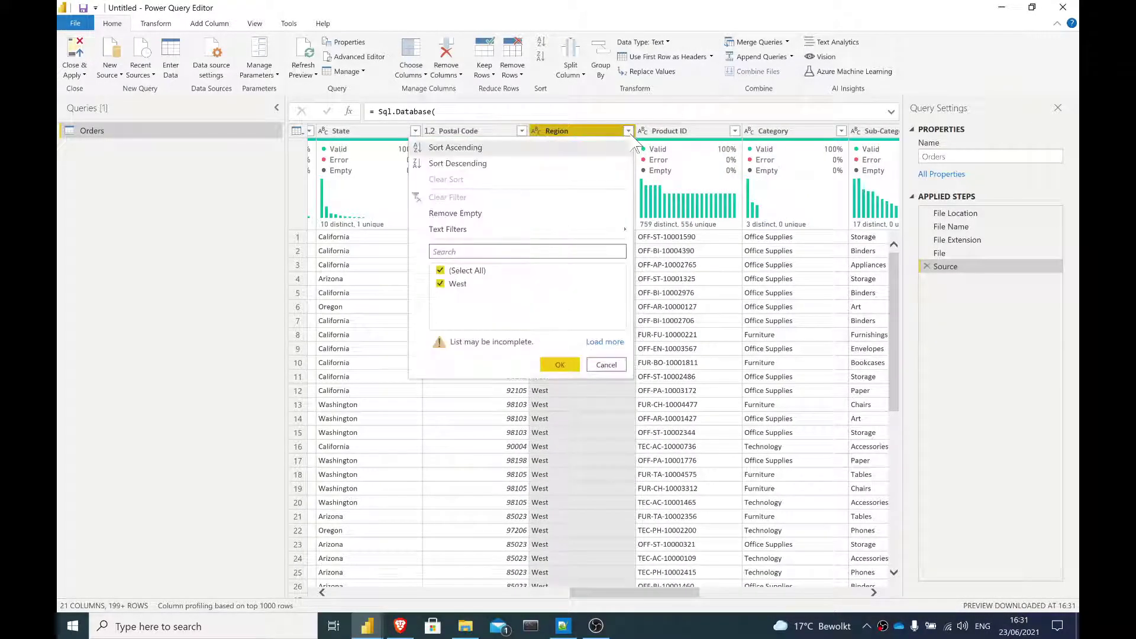
pyautogui.click(597, 342)
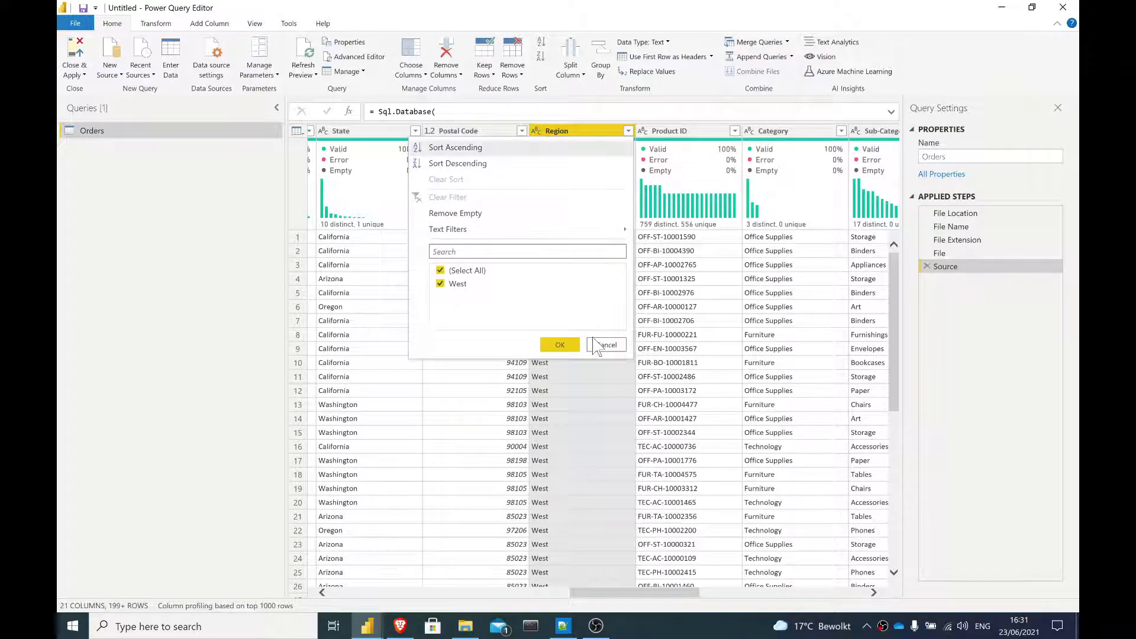
pyautogui.click(606, 346)
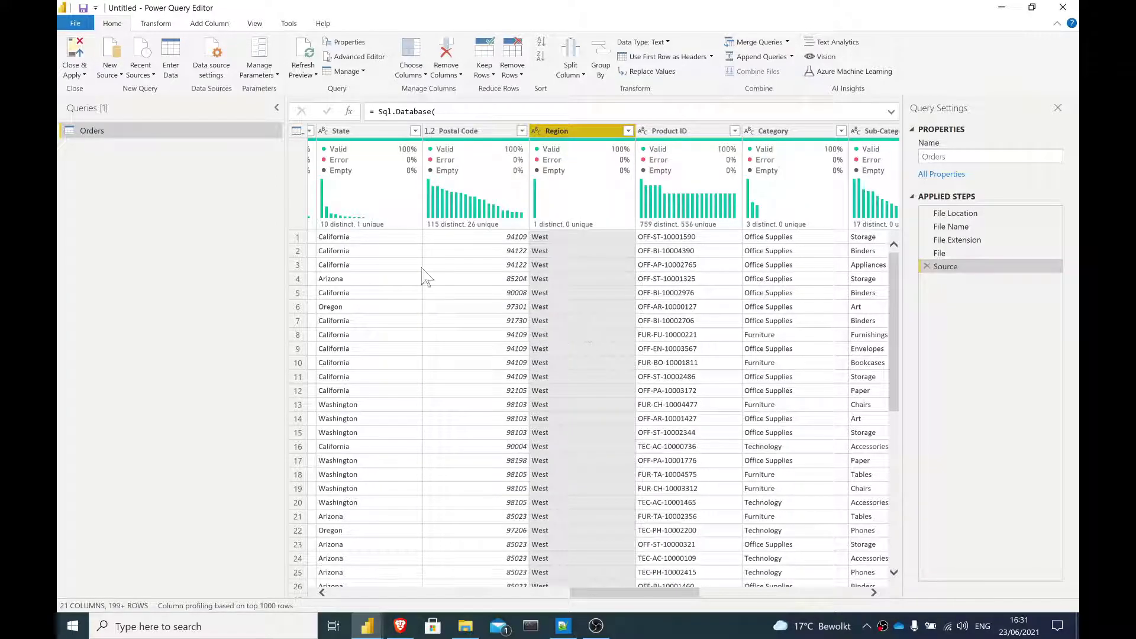
pyautogui.rightClick(354, 144)
pyautogui.click(249, 273)
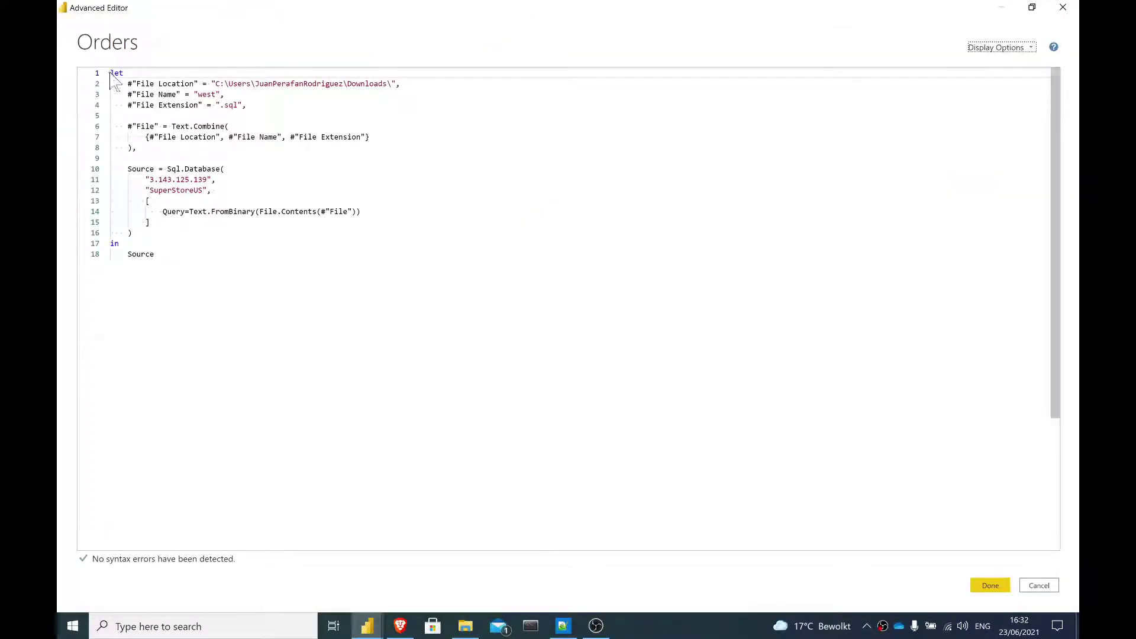
# Add the function header (script_name as text) => above let.
pyautogui.click(110, 72)
pyautogui.press('Return')
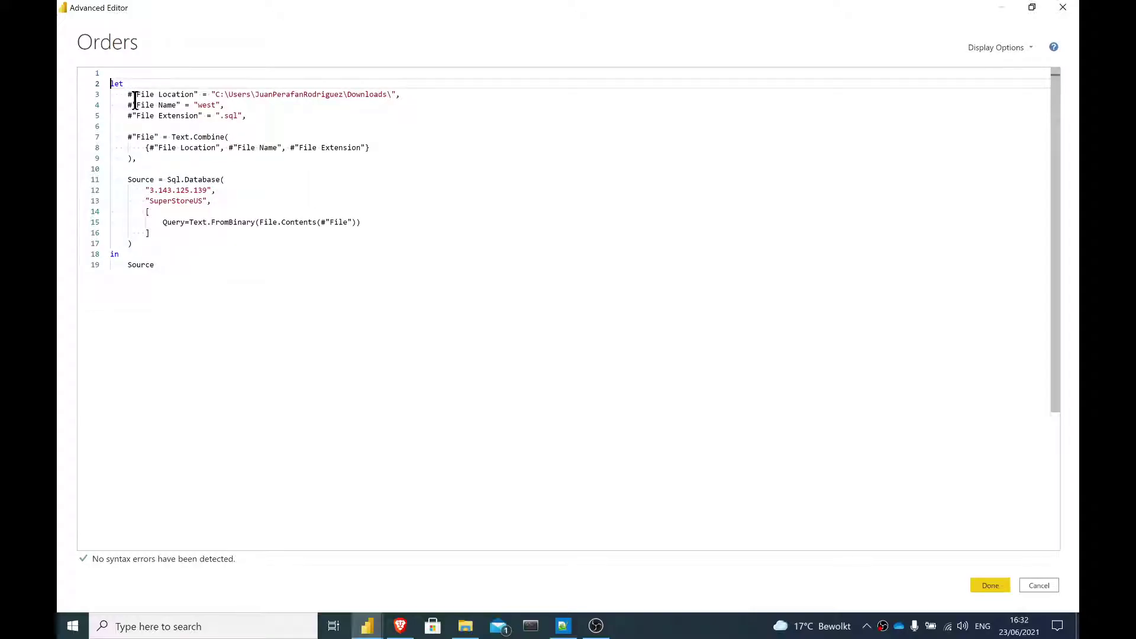
pyautogui.press('Up')
pyautogui.write('(')
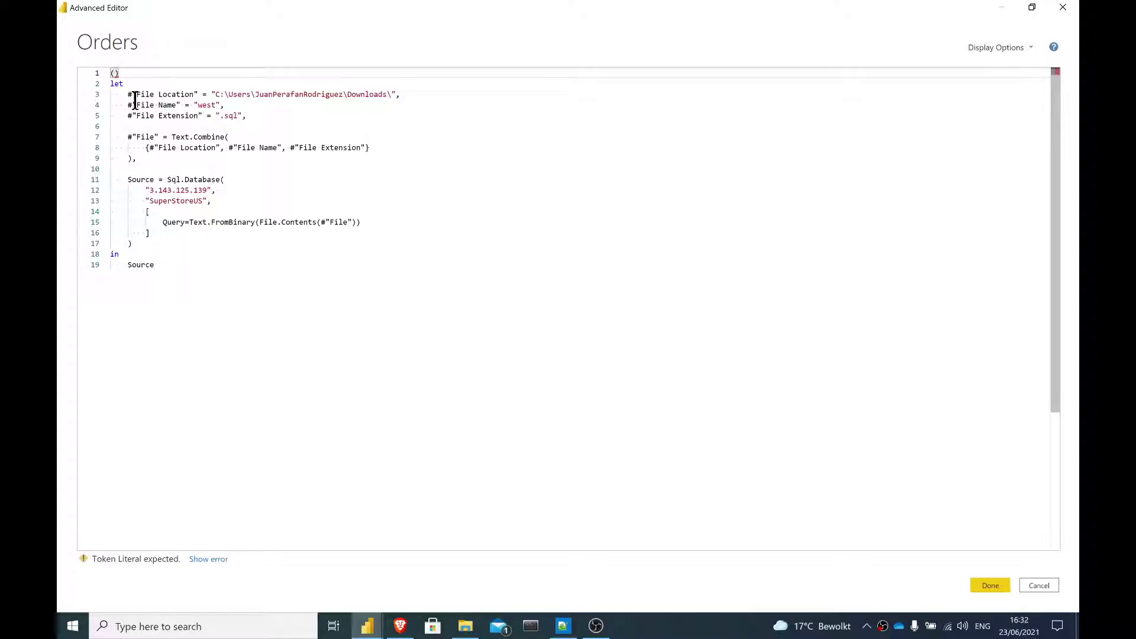
pyautogui.write('script_')
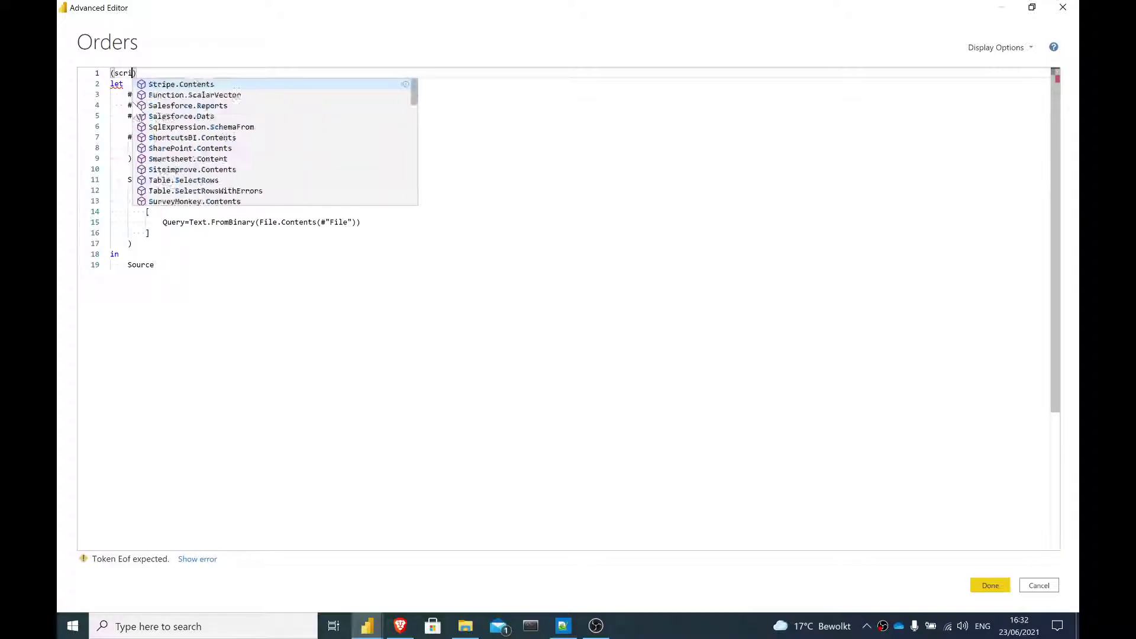
pyautogui.write('name as text)')
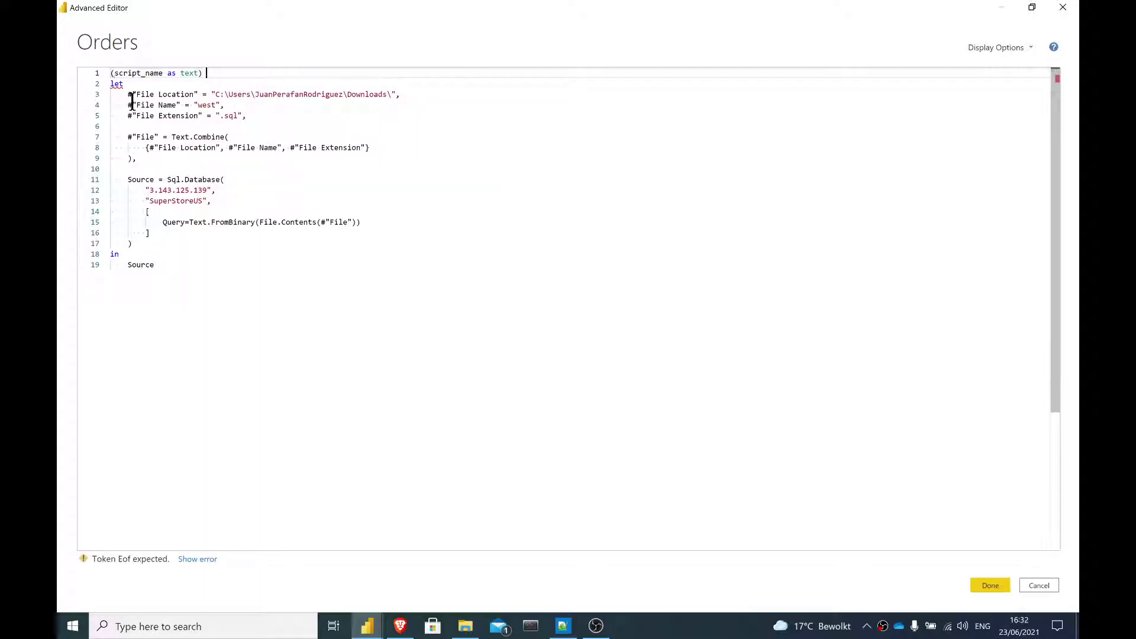
pyautogui.write(' =>')
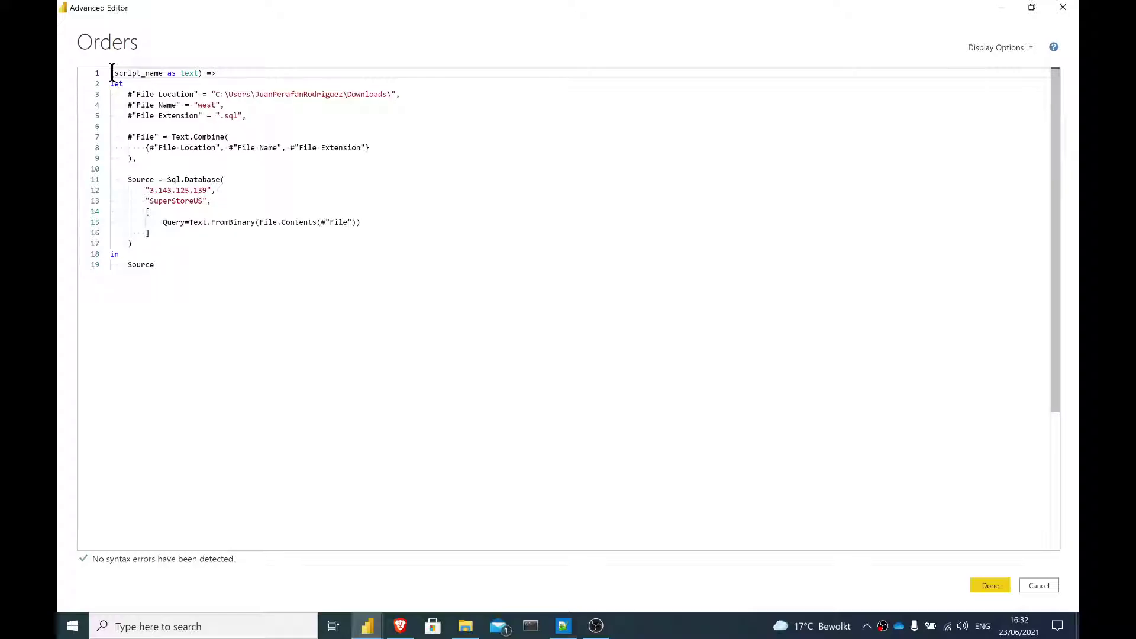
pyautogui.doubleClick(148, 72)
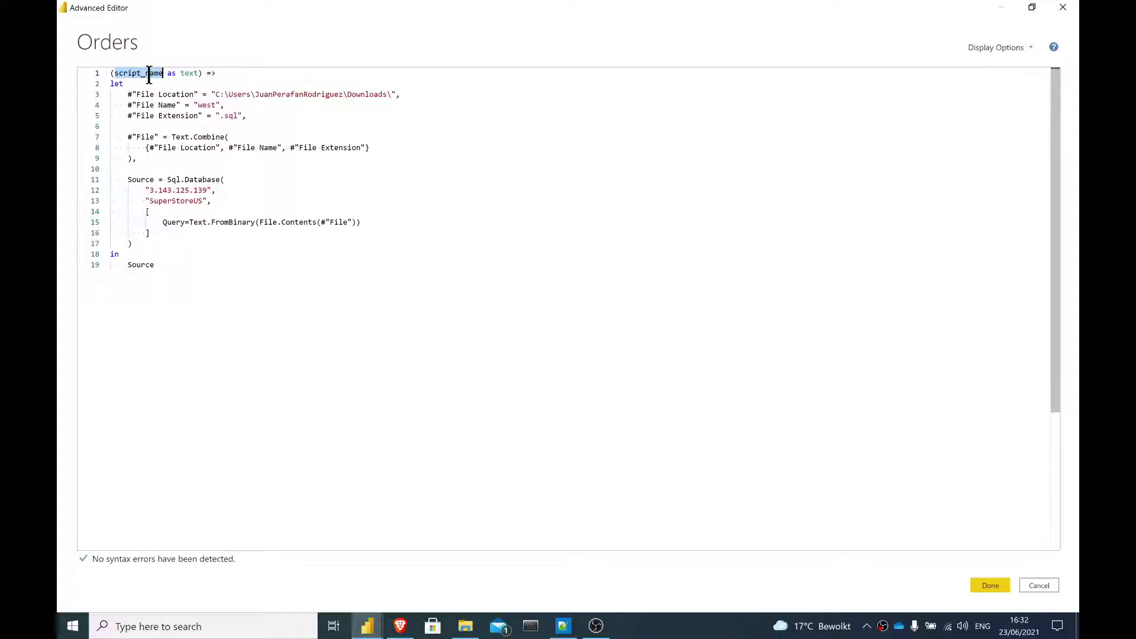
pyautogui.moveTo(113, 73); pyautogui.dragTo(209, 77)
pyautogui.click(216, 73)
# Replace "west" with script_name, indent the let block one level, and apply the code.
pyautogui.moveTo(220, 105); pyautogui.dragTo(205, 106)
pyautogui.write('script_name')
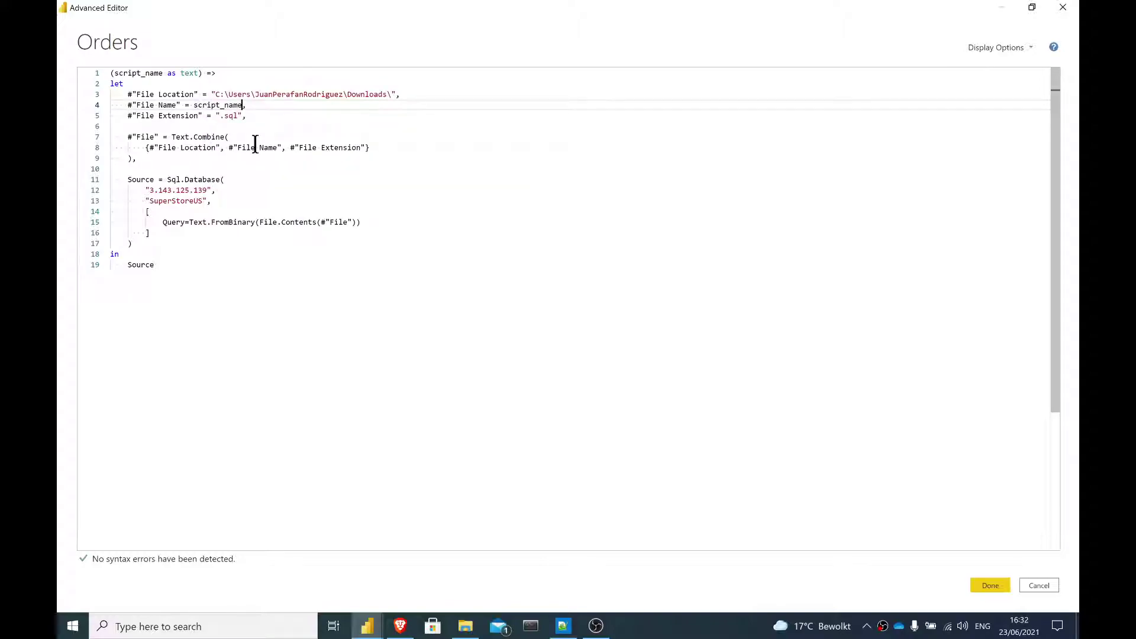
pyautogui.moveTo(111, 88); pyautogui.dragTo(200, 275)
pyautogui.press('Tab')
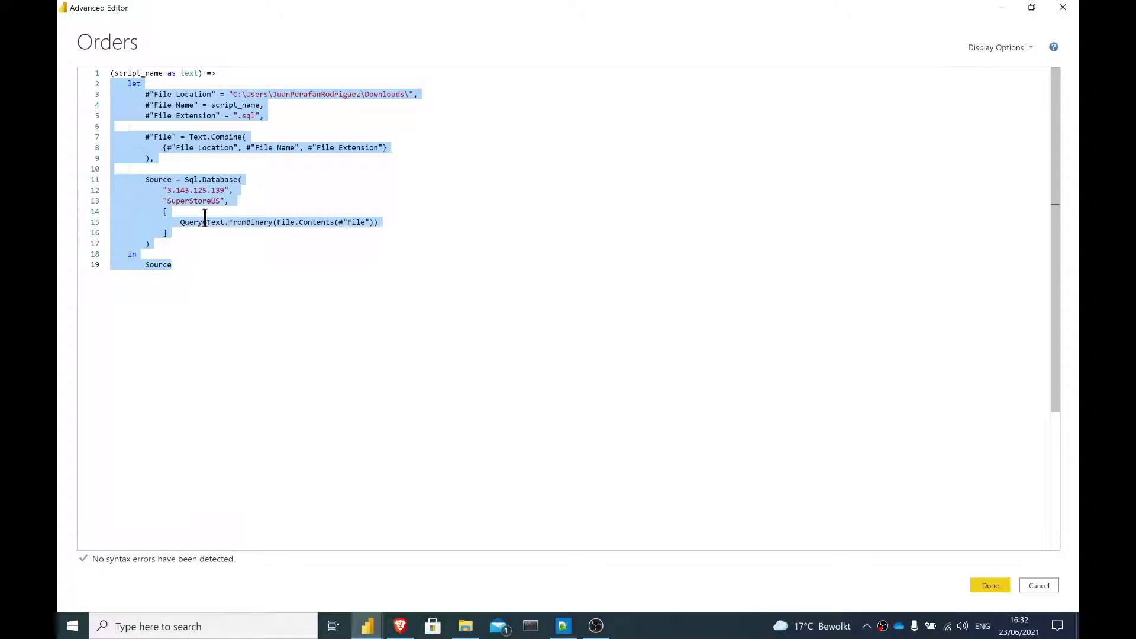
pyautogui.click(202, 214)
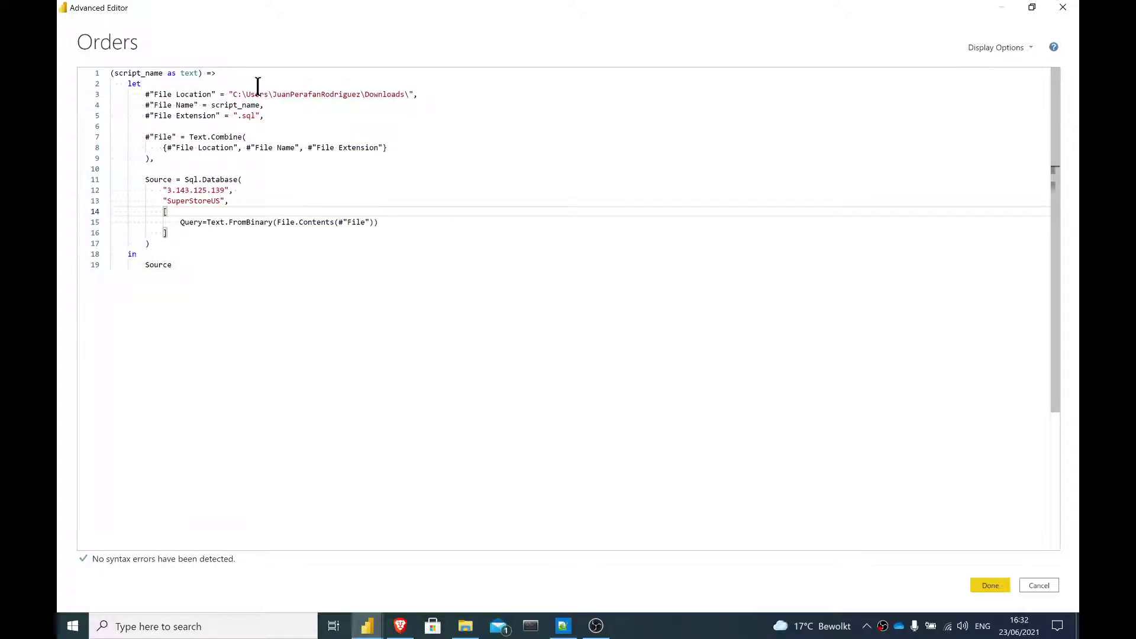
pyautogui.click(234, 73)
pyautogui.press('Return')
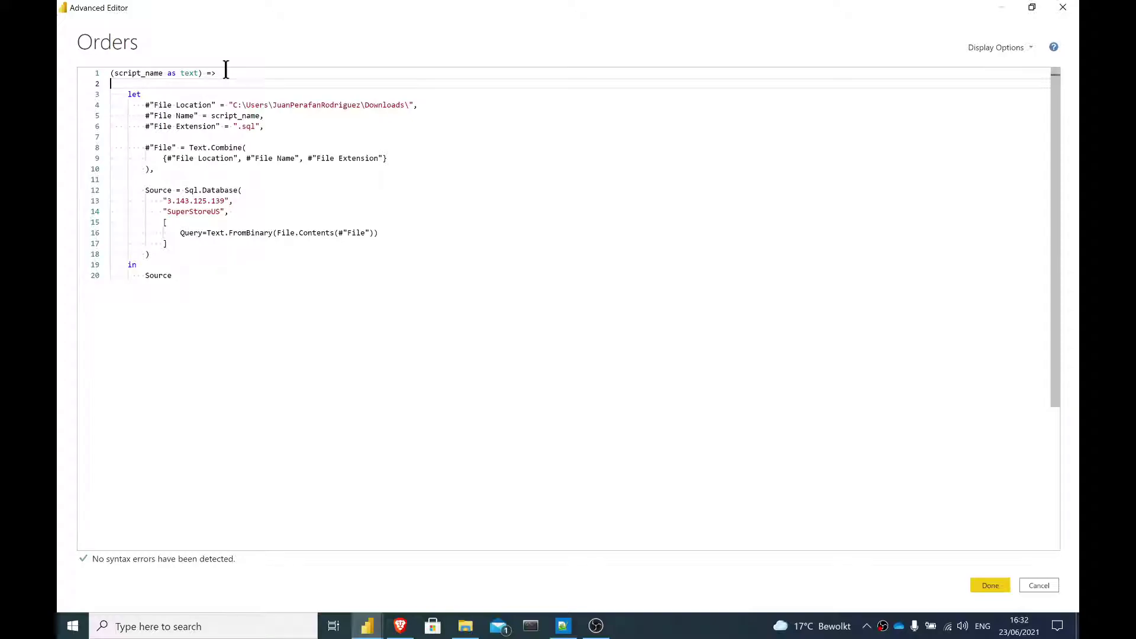
pyautogui.click(248, 127)
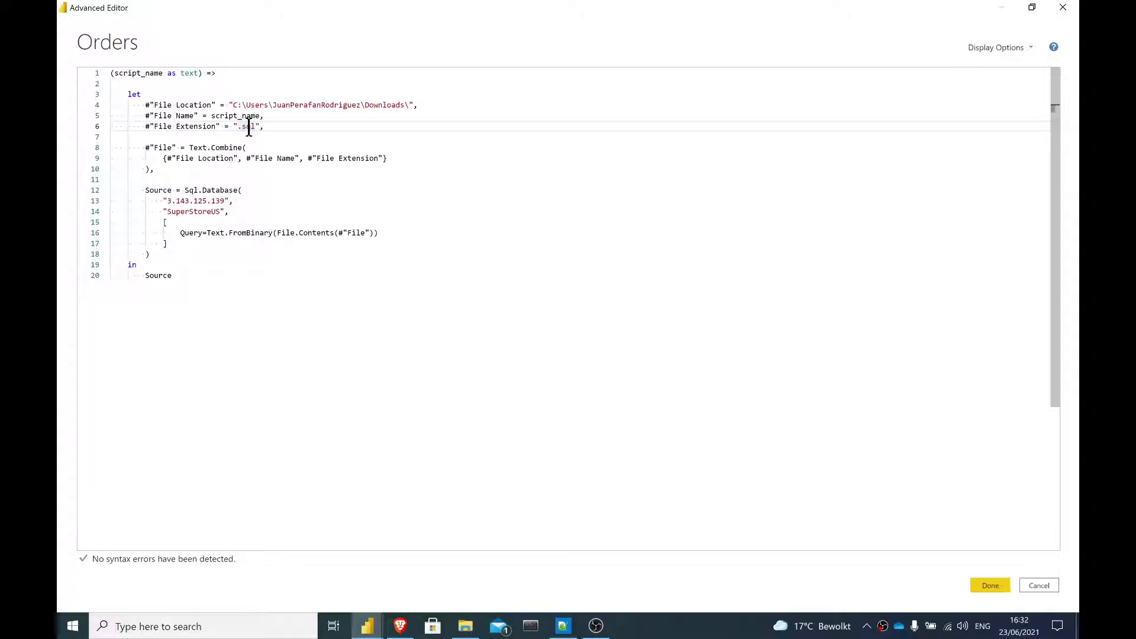
pyautogui.click(982, 586)
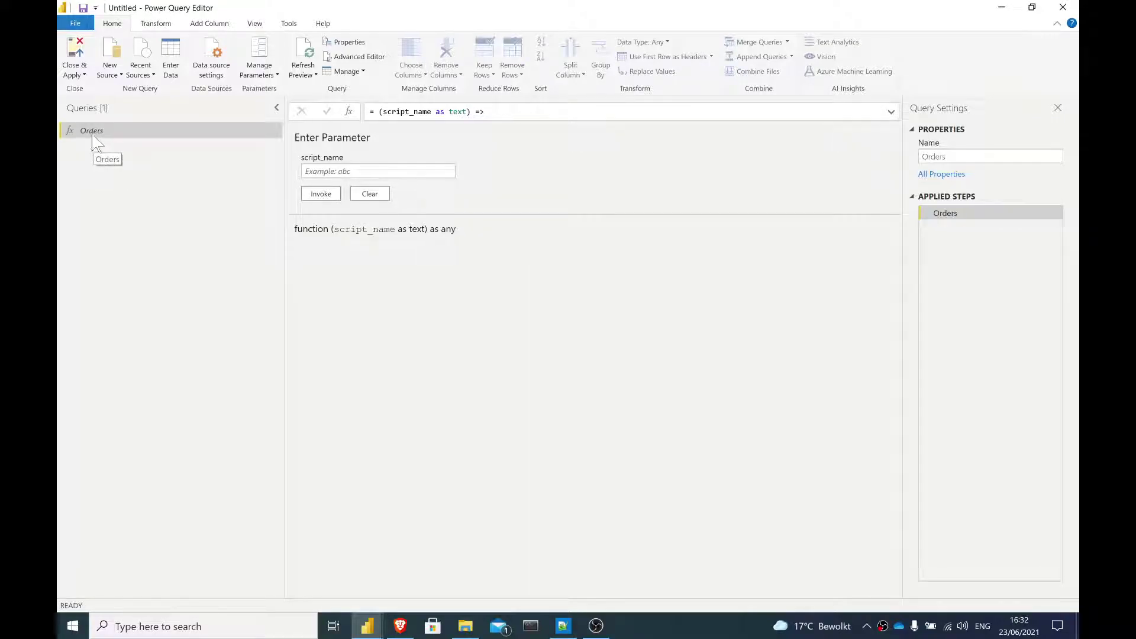
# Change the query name from Orders to 'load tables' in Query Settings.
pyautogui.click(949, 159)
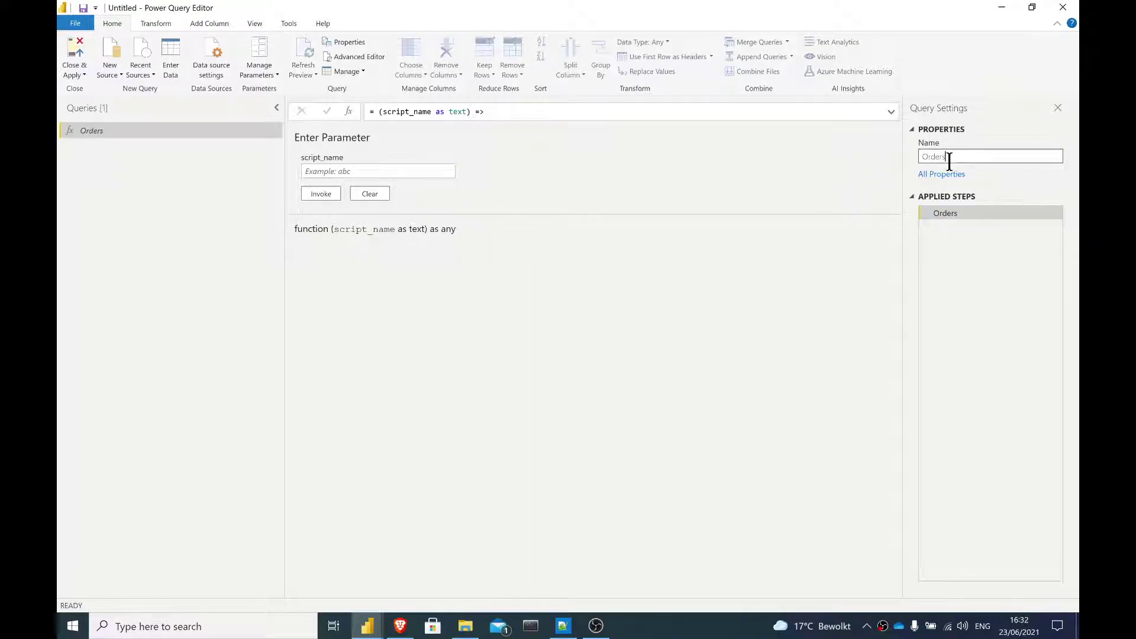
pyautogui.doubleClick(949, 158)
pyautogui.write('Lo')
pyautogui.press('Return')
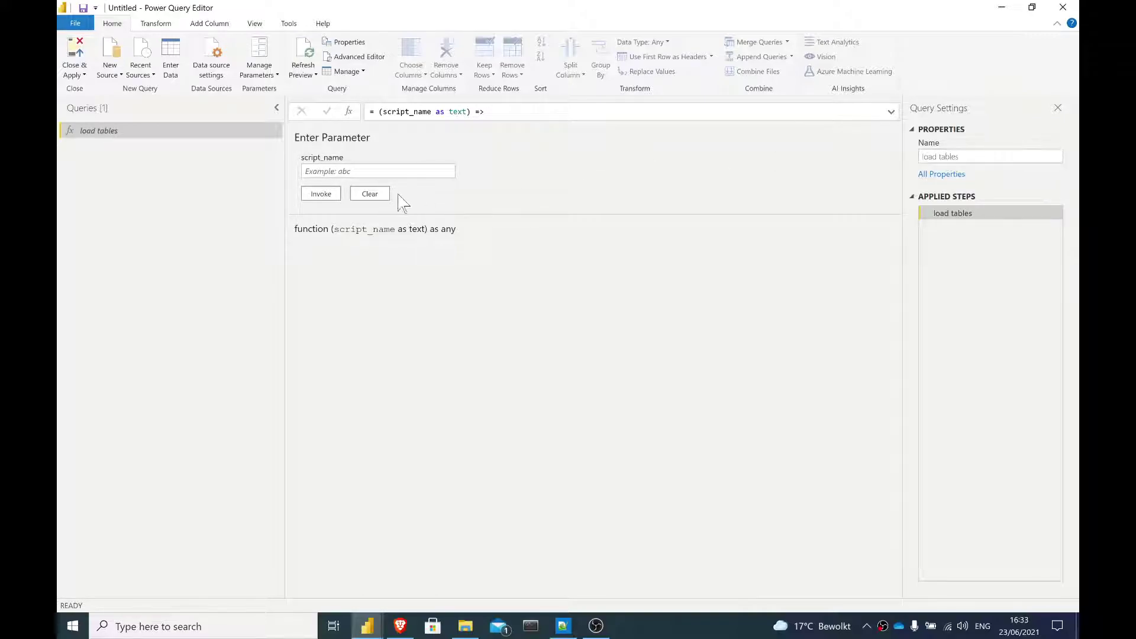
# Invoke load tables with script_name 'west' and confirm the Region column holds only West.
pyautogui.click(359, 170)
pyautogui.click(321, 194)
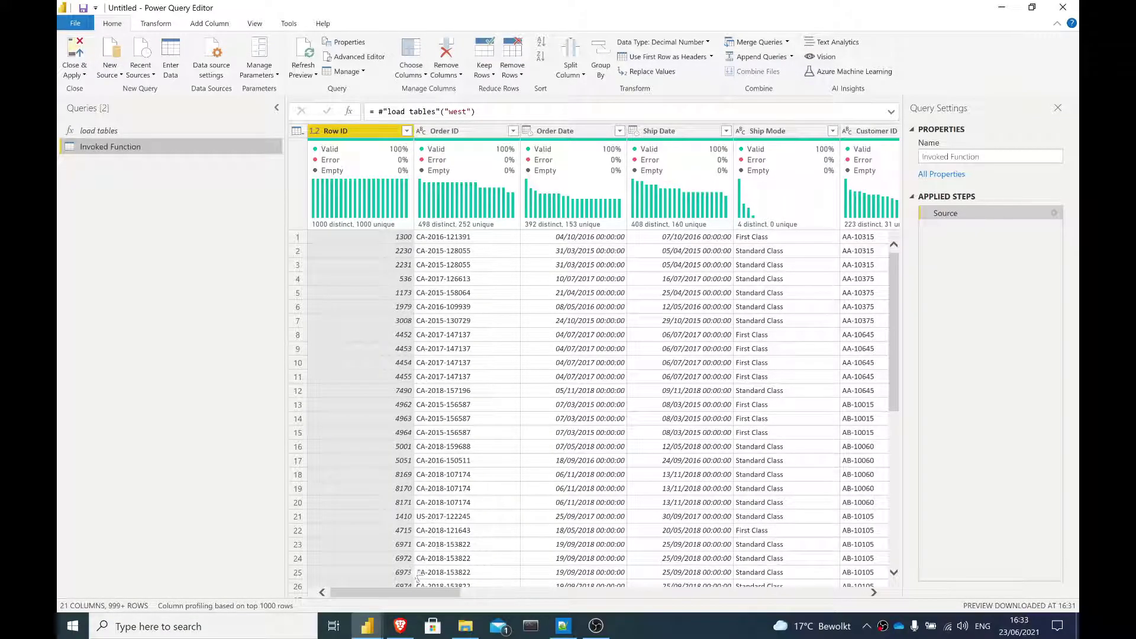
pyautogui.click(395, 586)
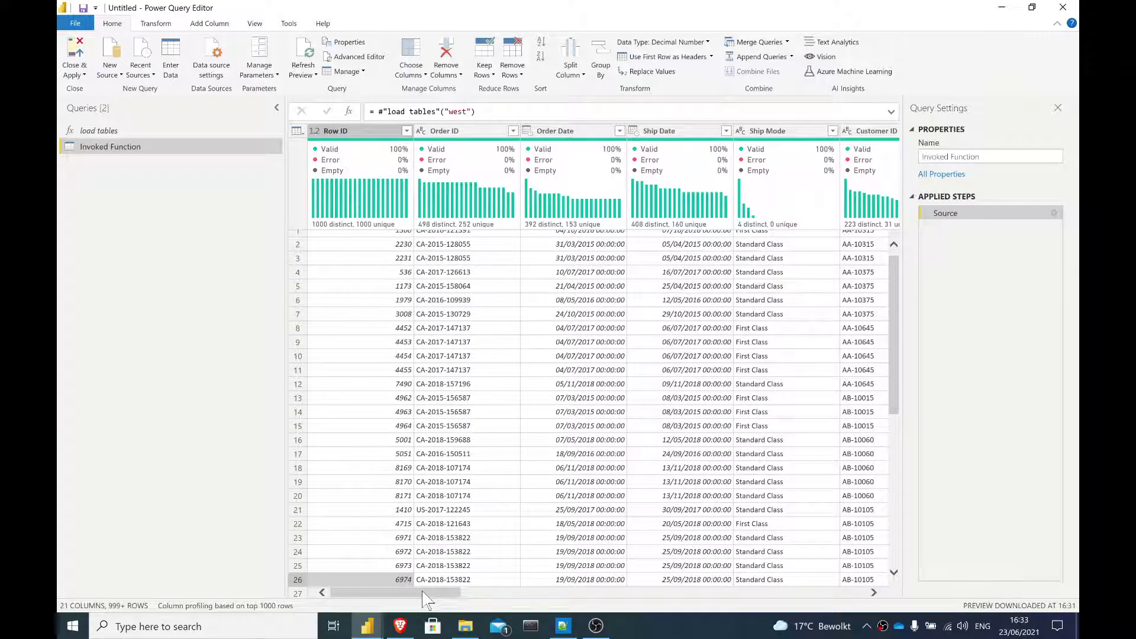
pyautogui.moveTo(421, 591); pyautogui.dragTo(670, 611)
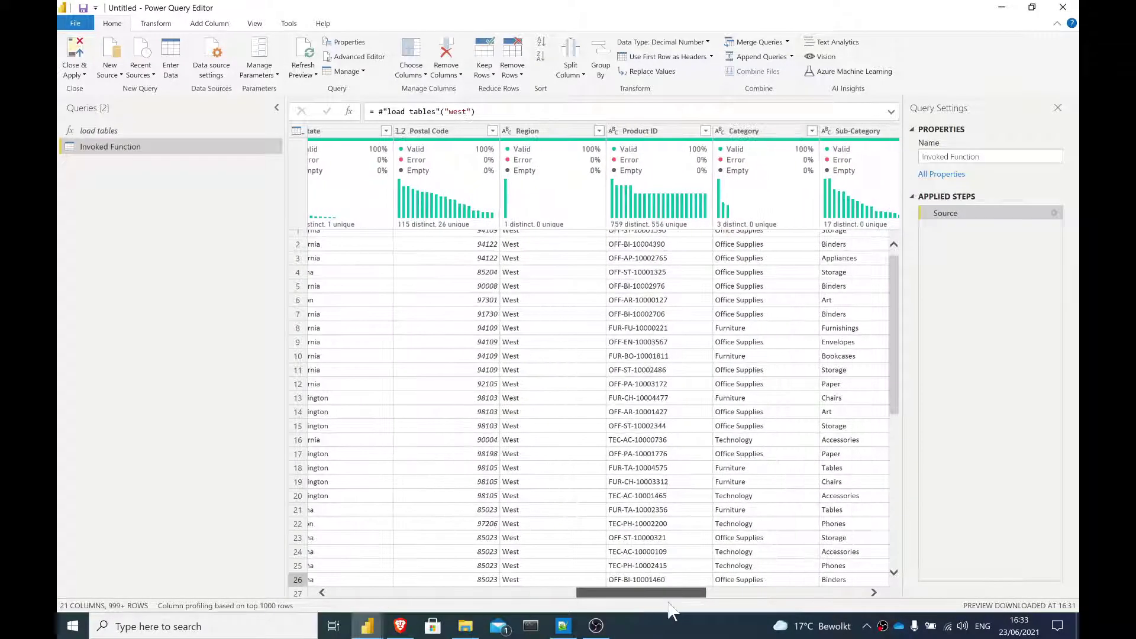
pyautogui.rightClick(590, 346)
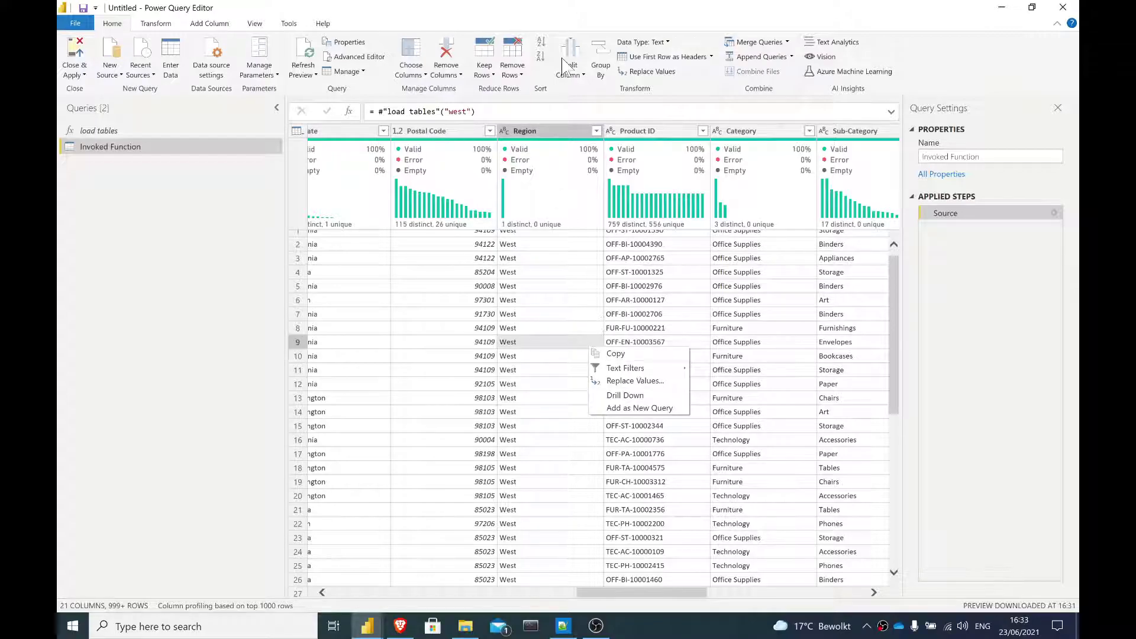
pyautogui.click(596, 131)
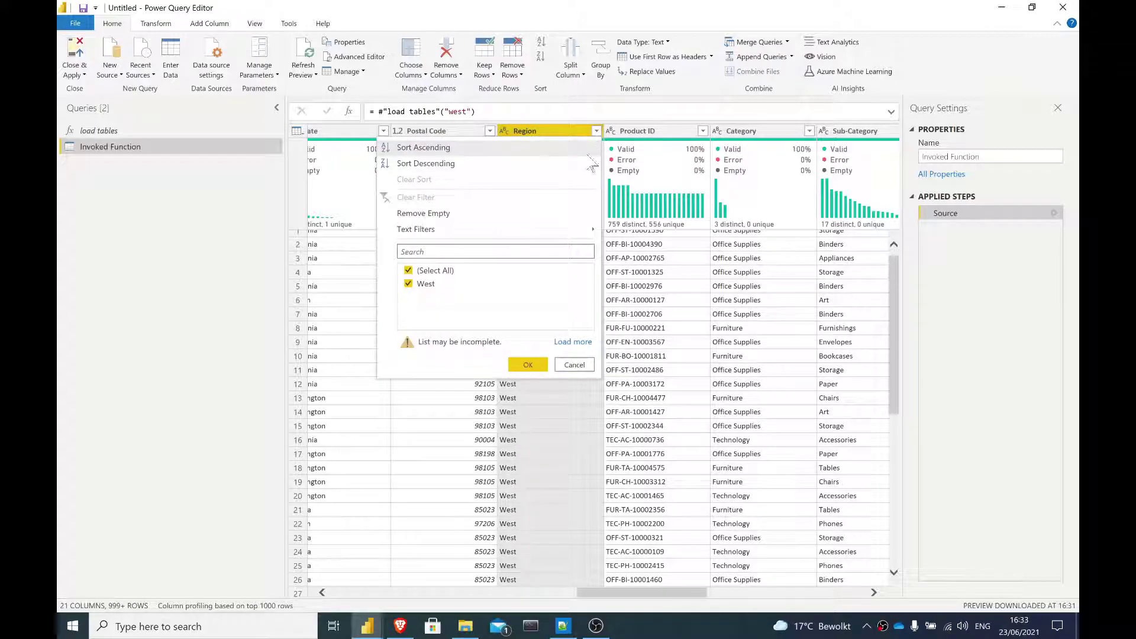
pyautogui.click(567, 342)
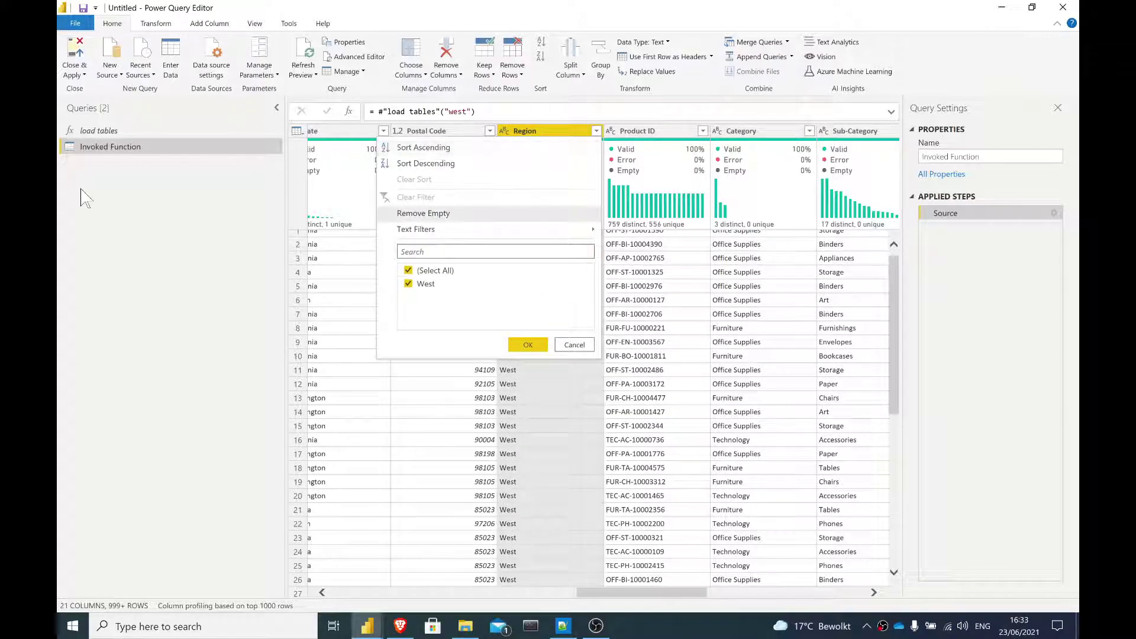
pyautogui.click(117, 121)
# Rename the Invoked Function query to 'west'.
pyautogui.click(1040, 155)
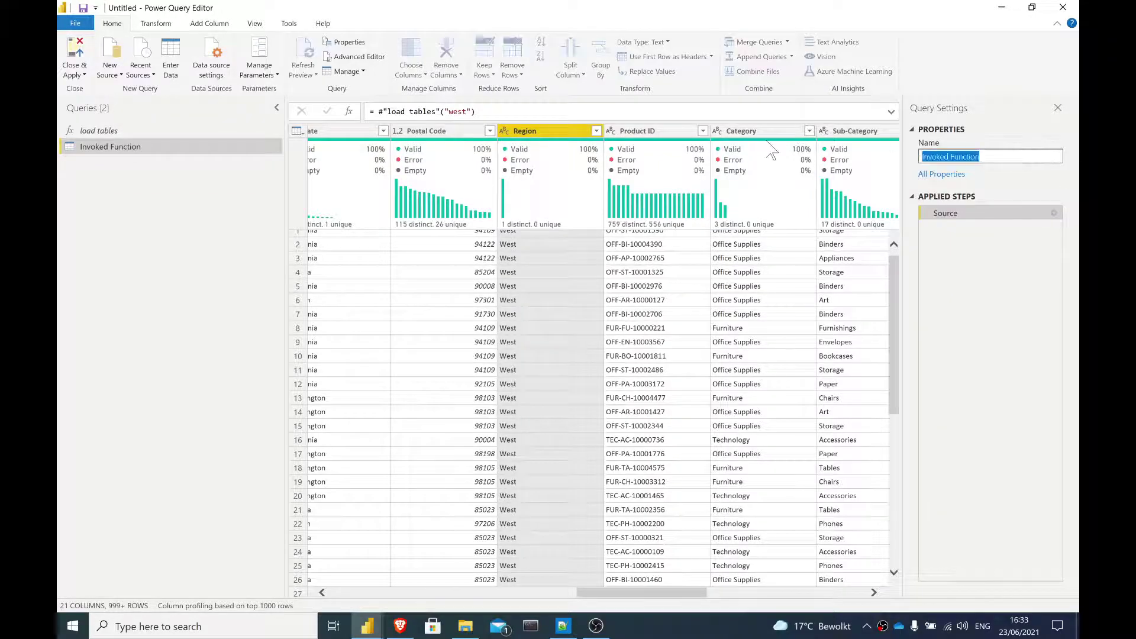
pyautogui.write('west')
pyautogui.press('Return')
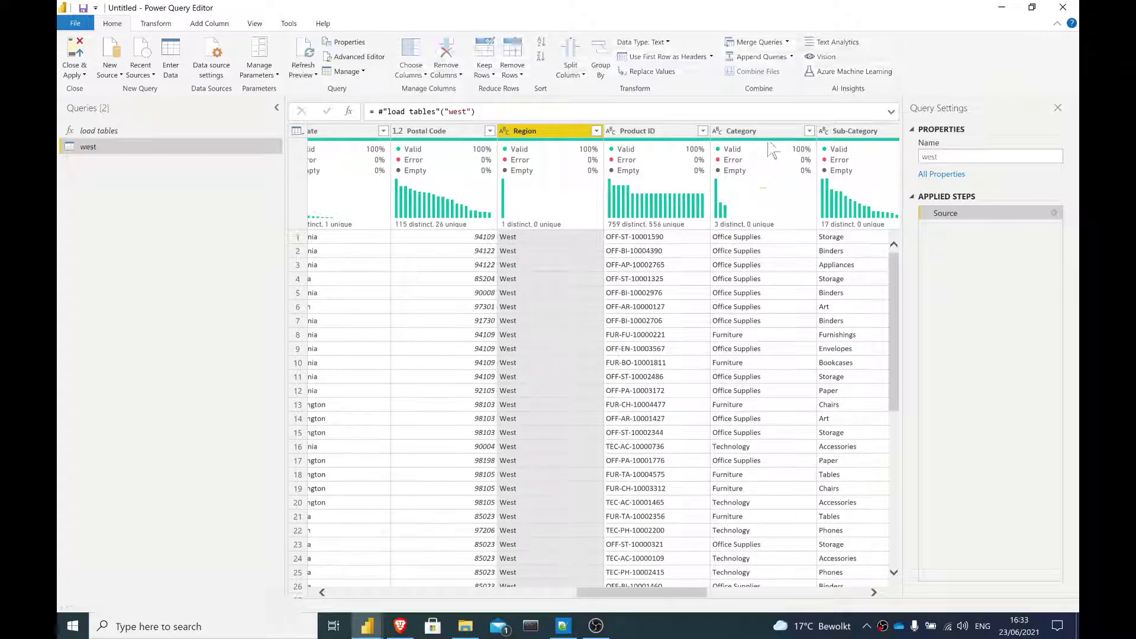
# Invoke load tables with script_name 'central'.
pyautogui.click(115, 133)
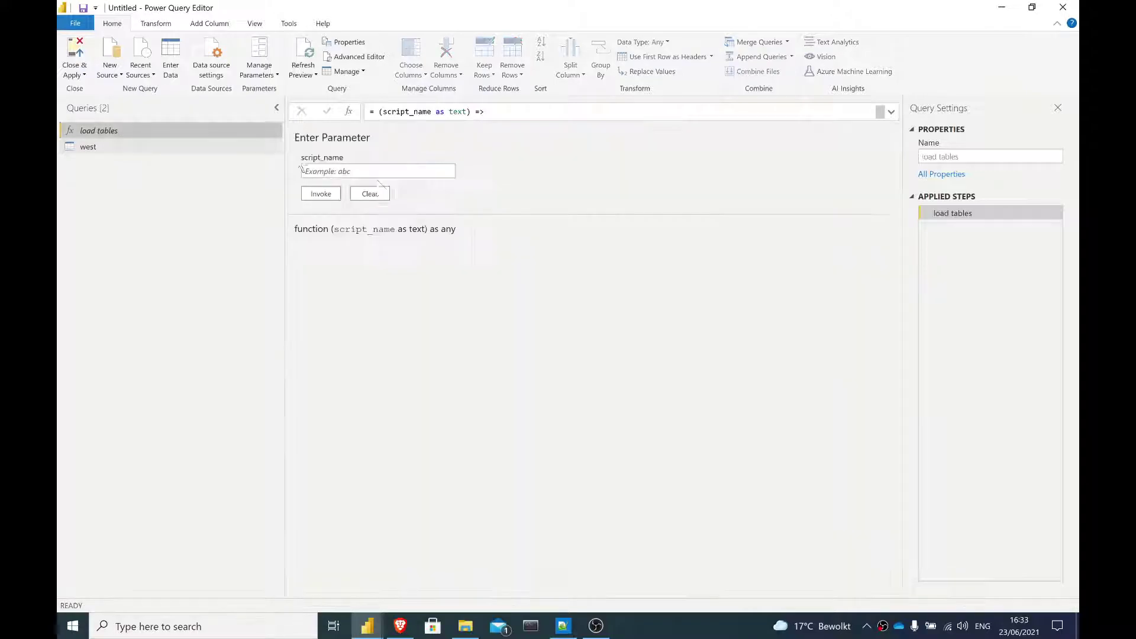
pyautogui.click(400, 173)
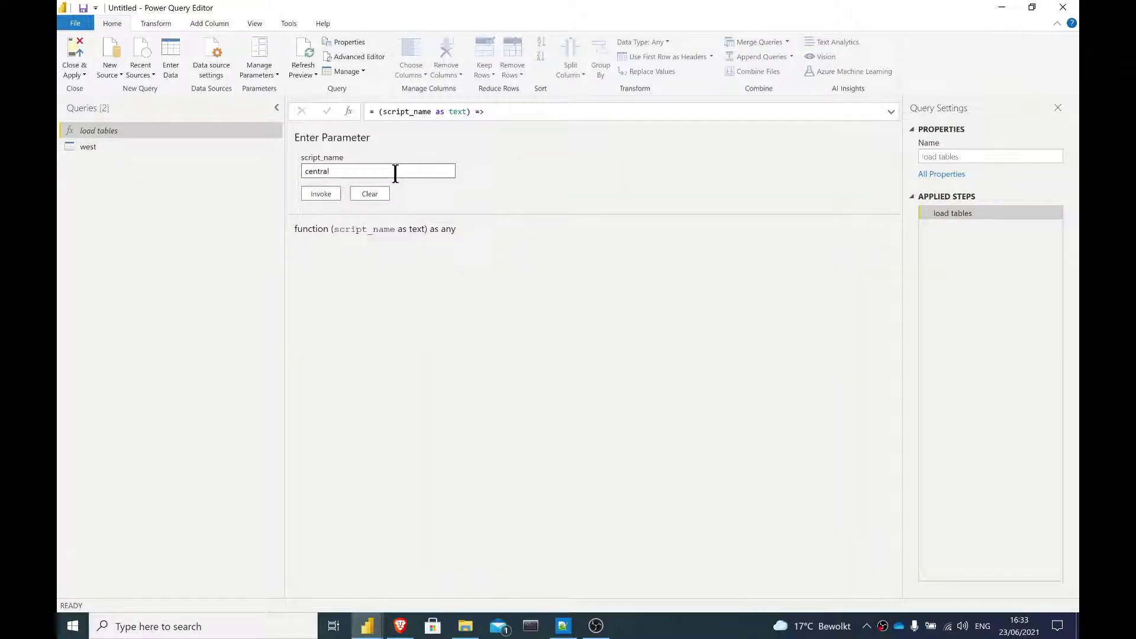
pyautogui.click(321, 193)
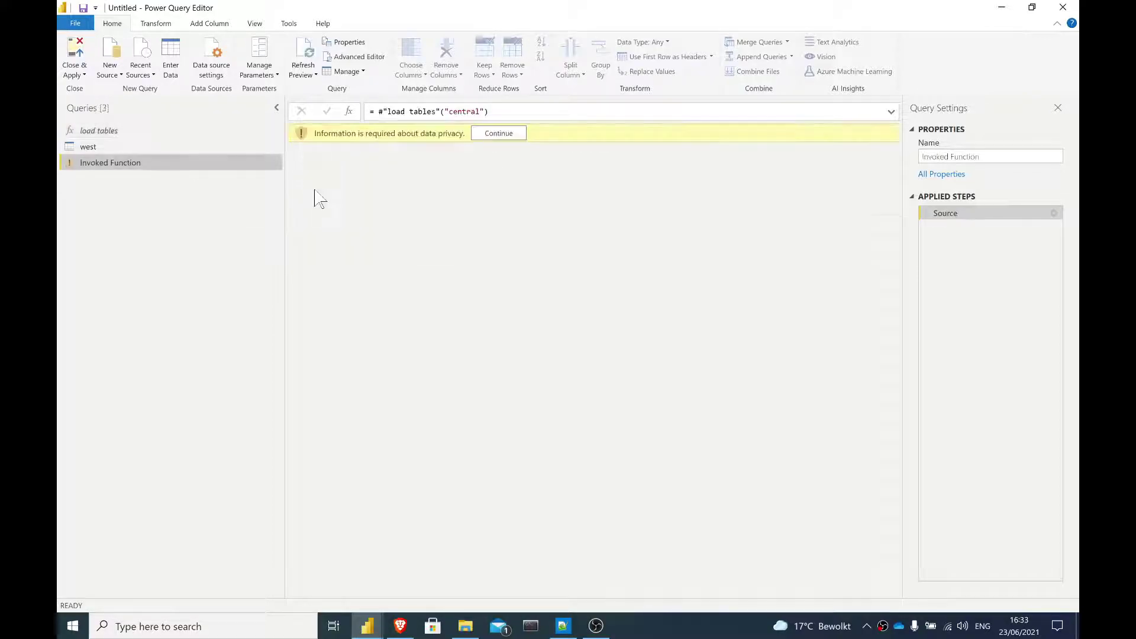
# Give the central.sql file path the Public privacy level and save it.
pyautogui.click(503, 133)
pyautogui.click(628, 343)
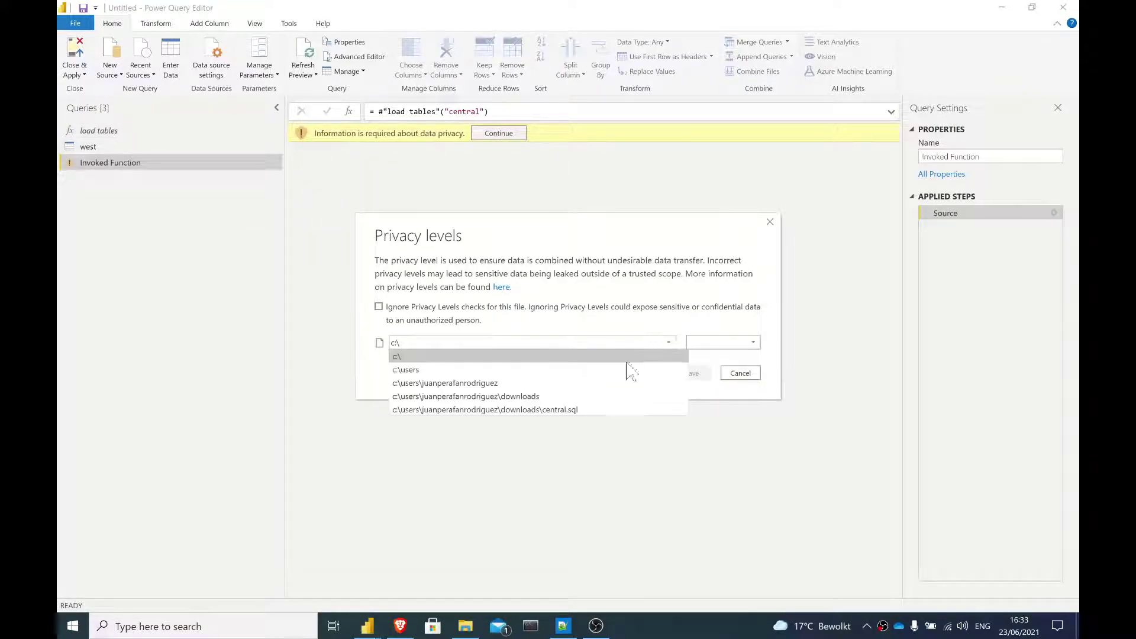
pyautogui.click(527, 409)
pyautogui.click(725, 343)
pyautogui.click(724, 357)
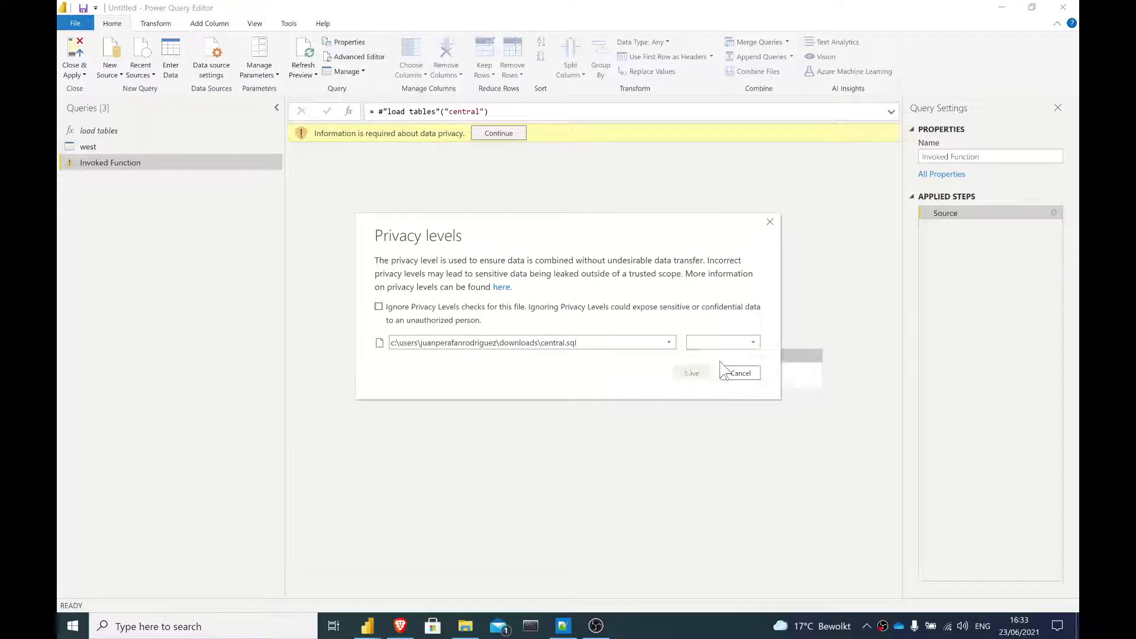
pyautogui.click(692, 374)
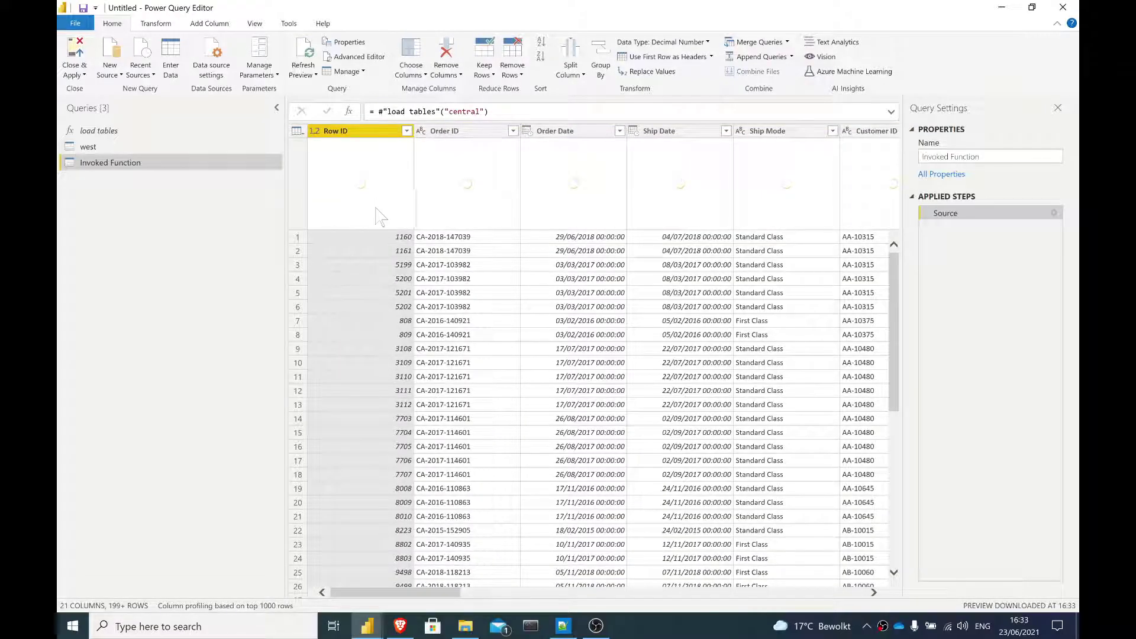
# Check the full Region value list to confirm every row is Central, without applying a filter.
pyautogui.moveTo(415, 595); pyautogui.dragTo(669, 589)
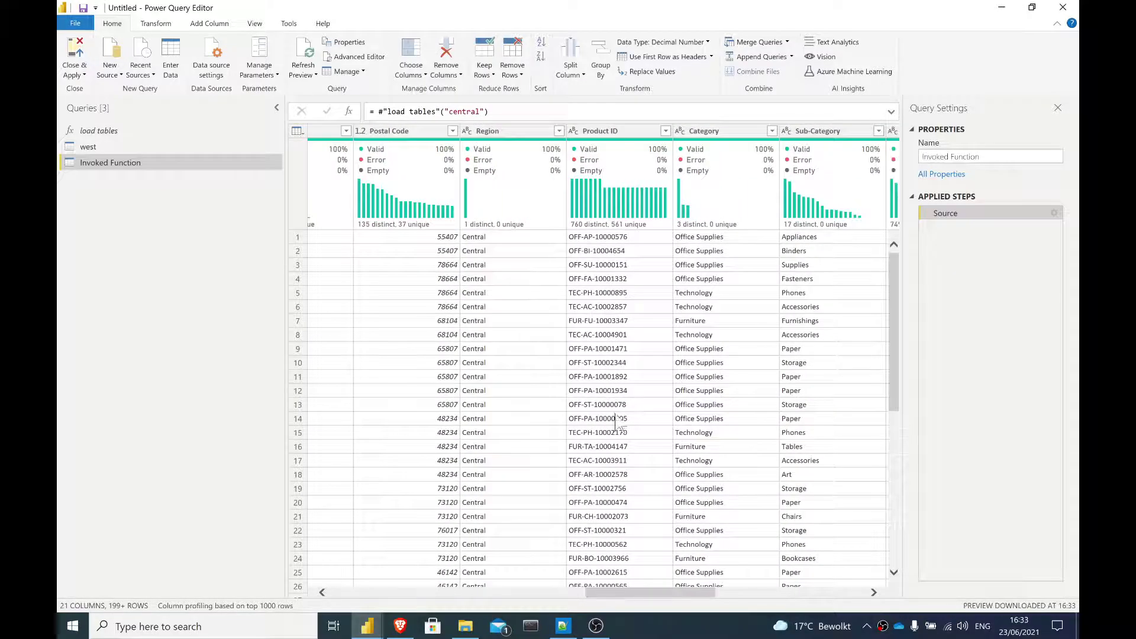
pyautogui.click(558, 131)
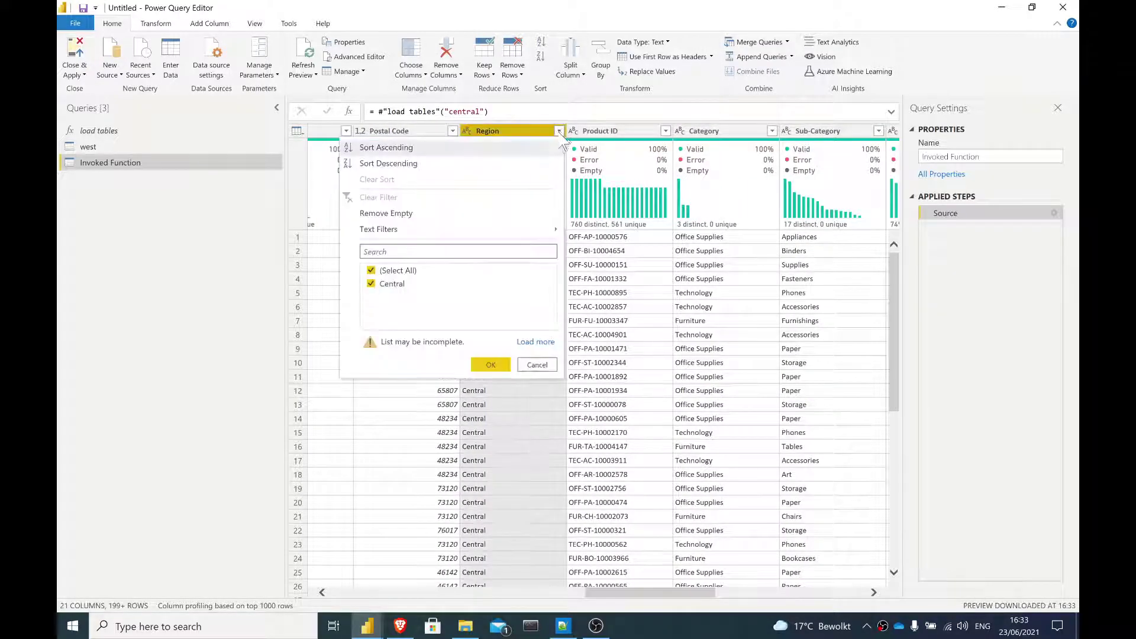
pyautogui.click(532, 342)
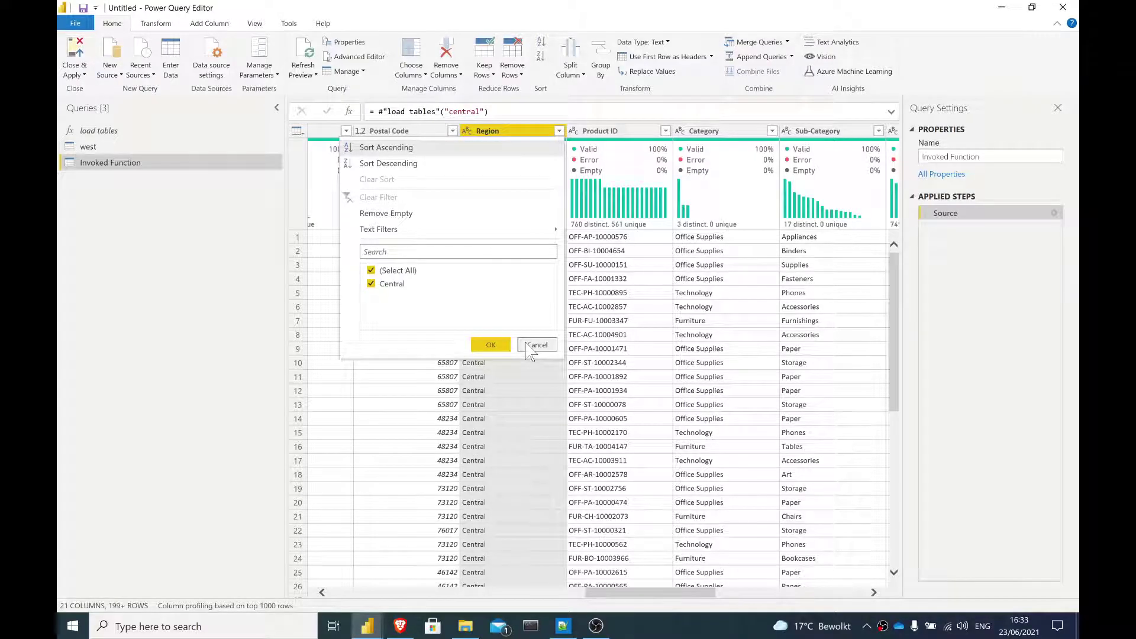
pyautogui.click(537, 345)
# Rename the Invoked Function query to 'central'.
pyautogui.click(968, 157)
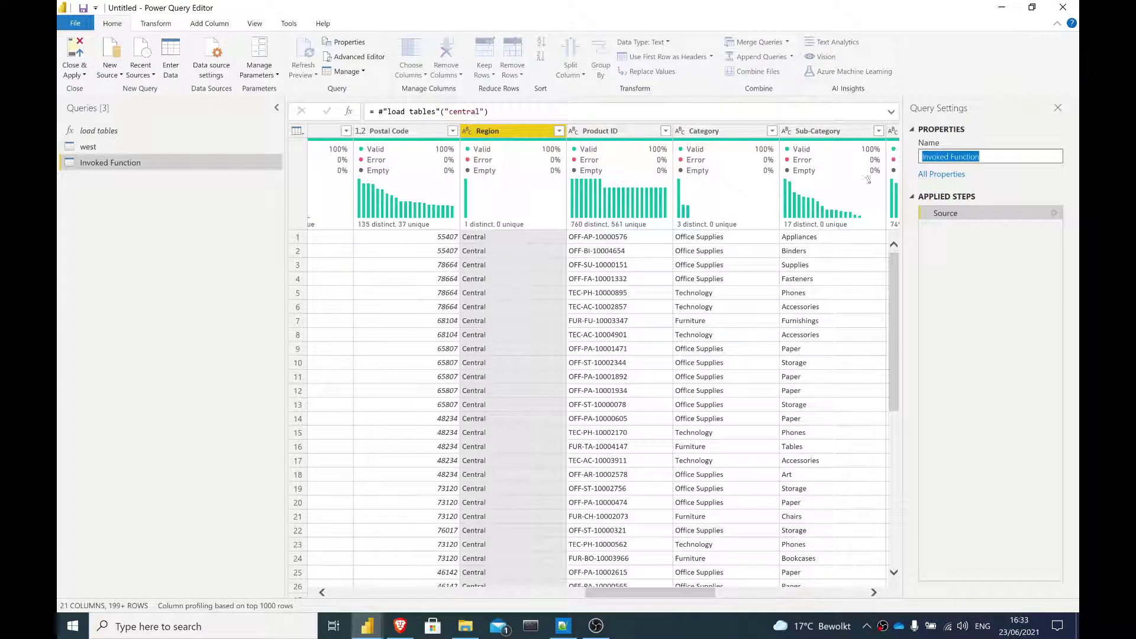
pyautogui.write('central')
pyautogui.press('Return')
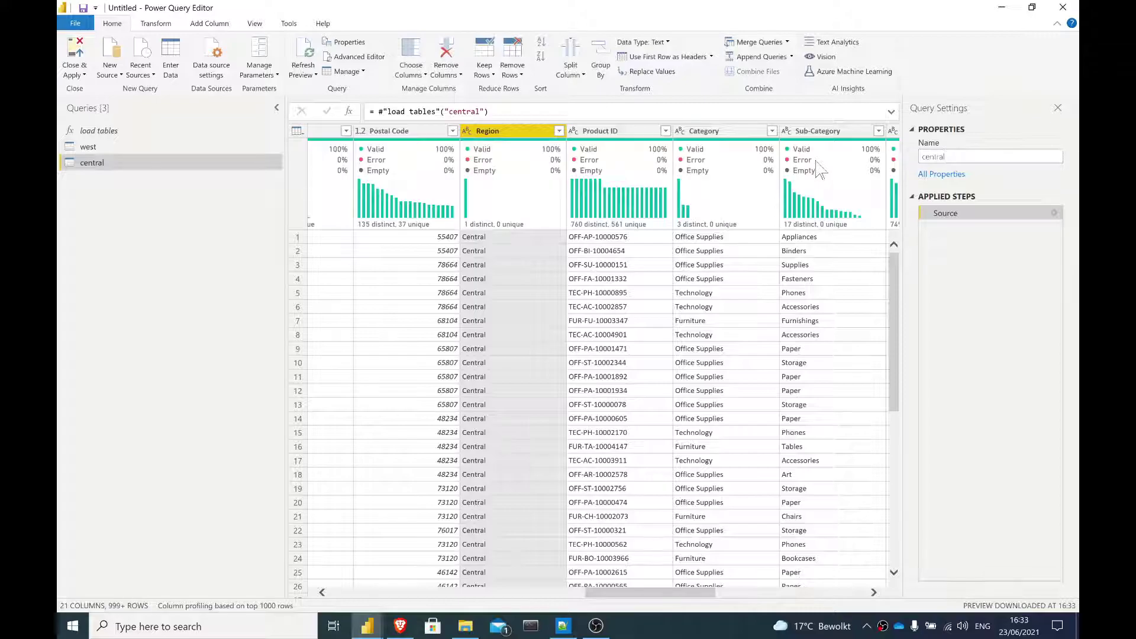
# Compare the west.sql and central.sql scripts in Notepad++, ending on central.sql.
pyautogui.click(564, 626)
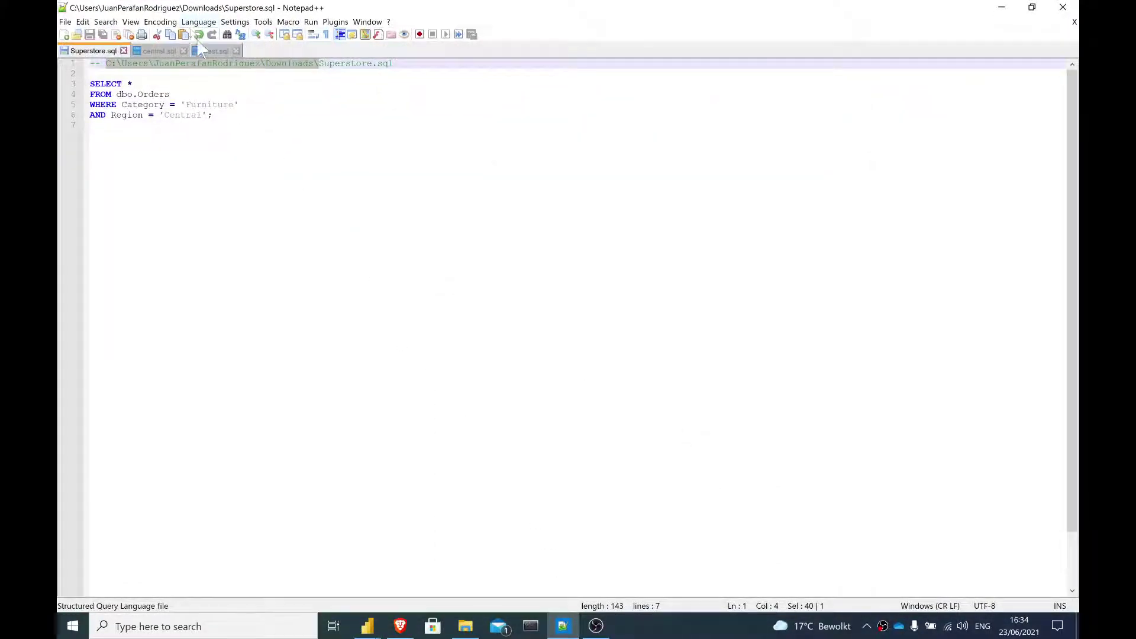
pyautogui.click(209, 51)
pyautogui.click(159, 51)
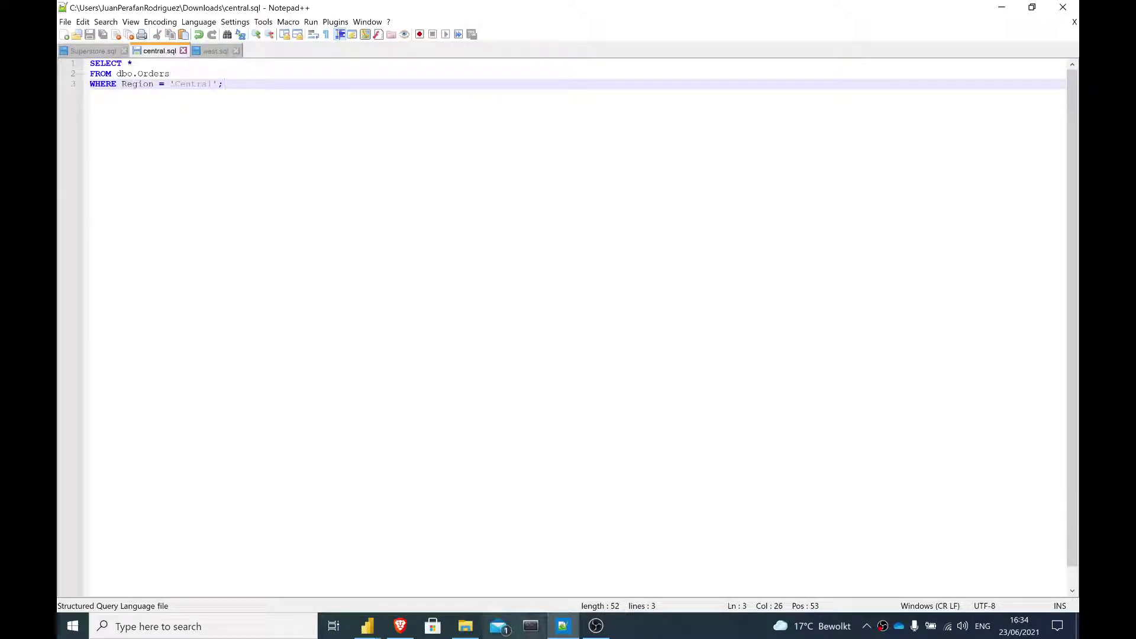
# Return to Power Query Editor and select the 'load tables' query.
pyautogui.click(565, 629)
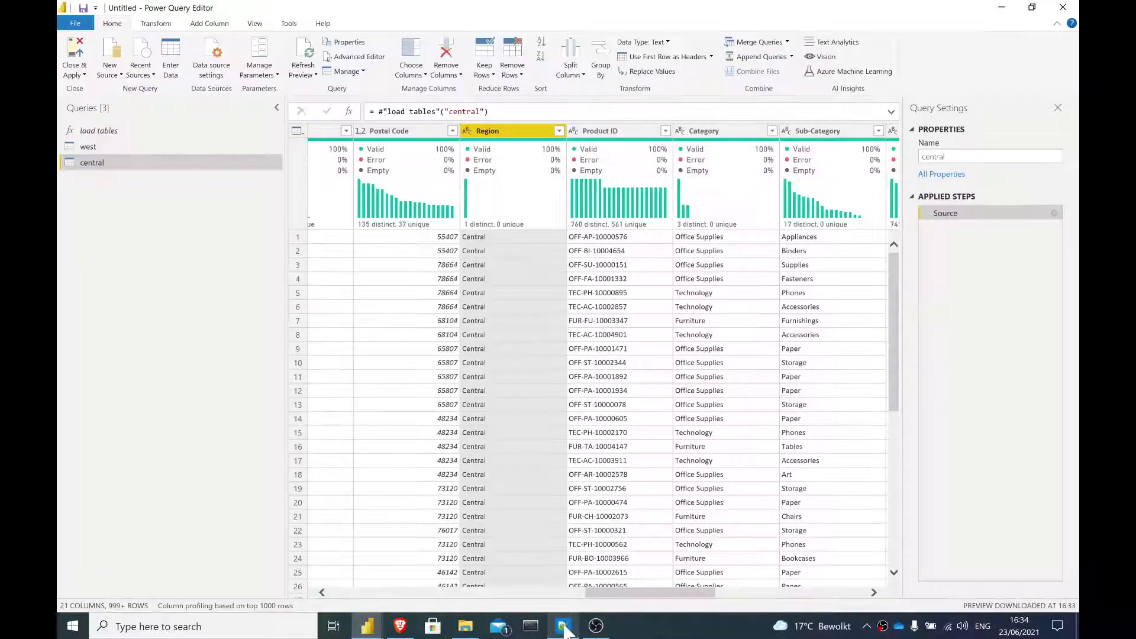
pyautogui.click(108, 131)
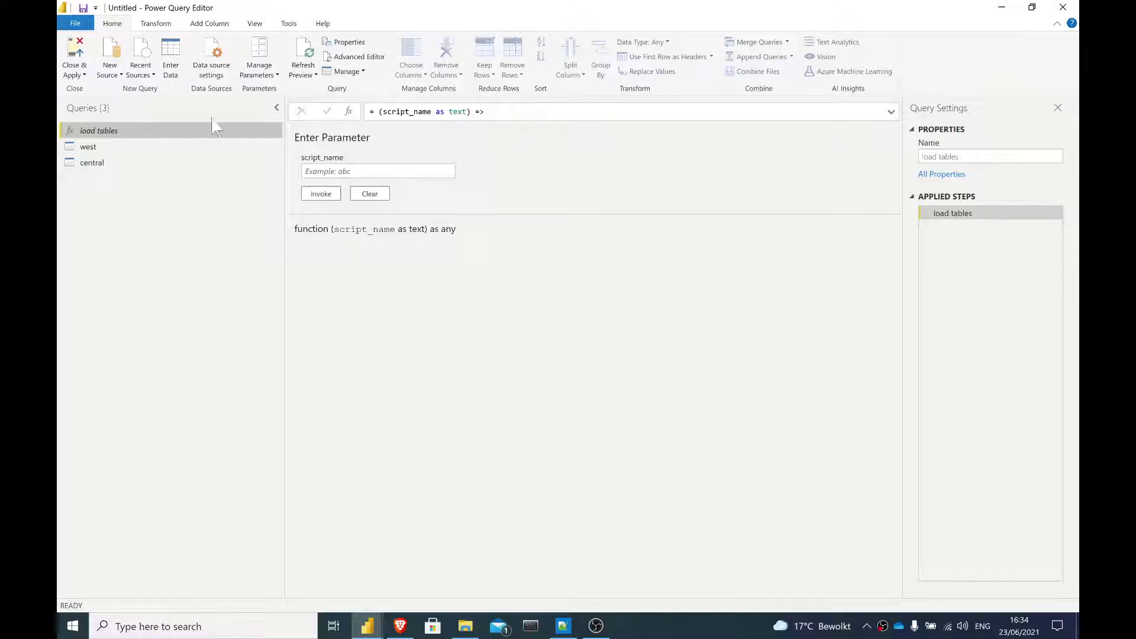
# Open the load tables M code in the Advanced Editor and inspect its File Location, File Name and File Extension variables.
pyautogui.click(358, 57)
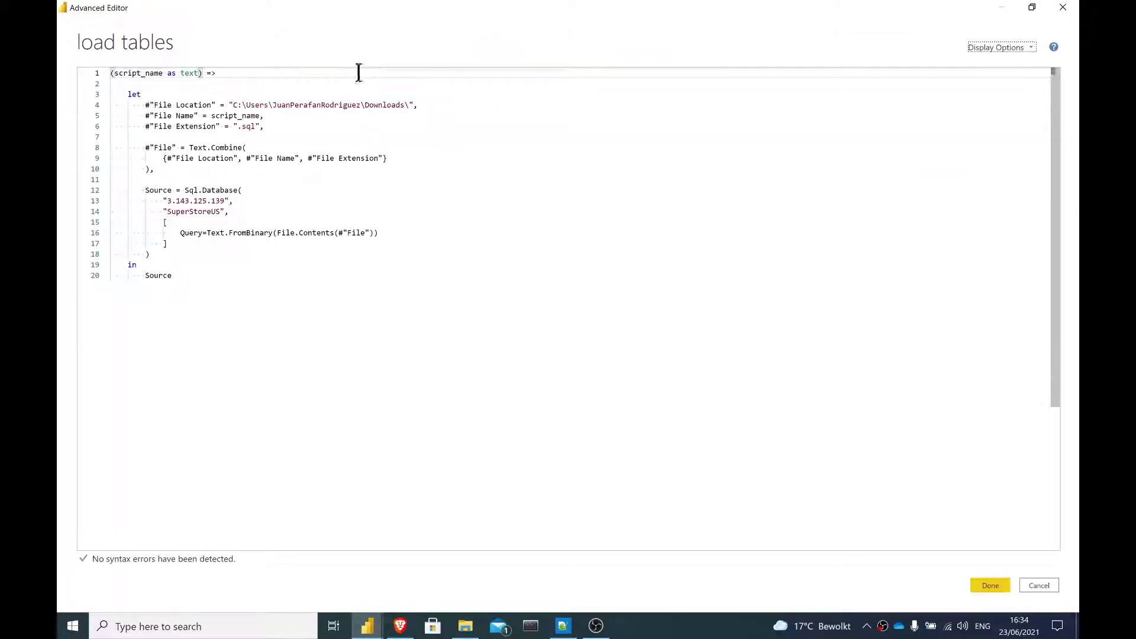
pyautogui.click(200, 73)
pyautogui.moveTo(167, 105); pyautogui.dragTo(197, 129)
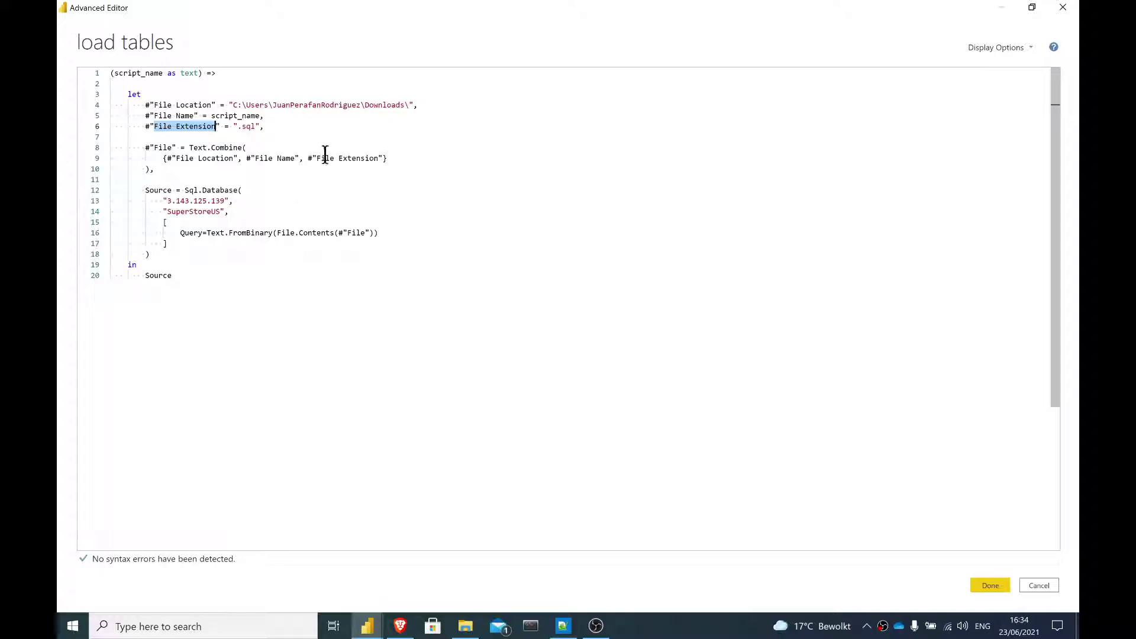
pyautogui.moveTo(378, 155)
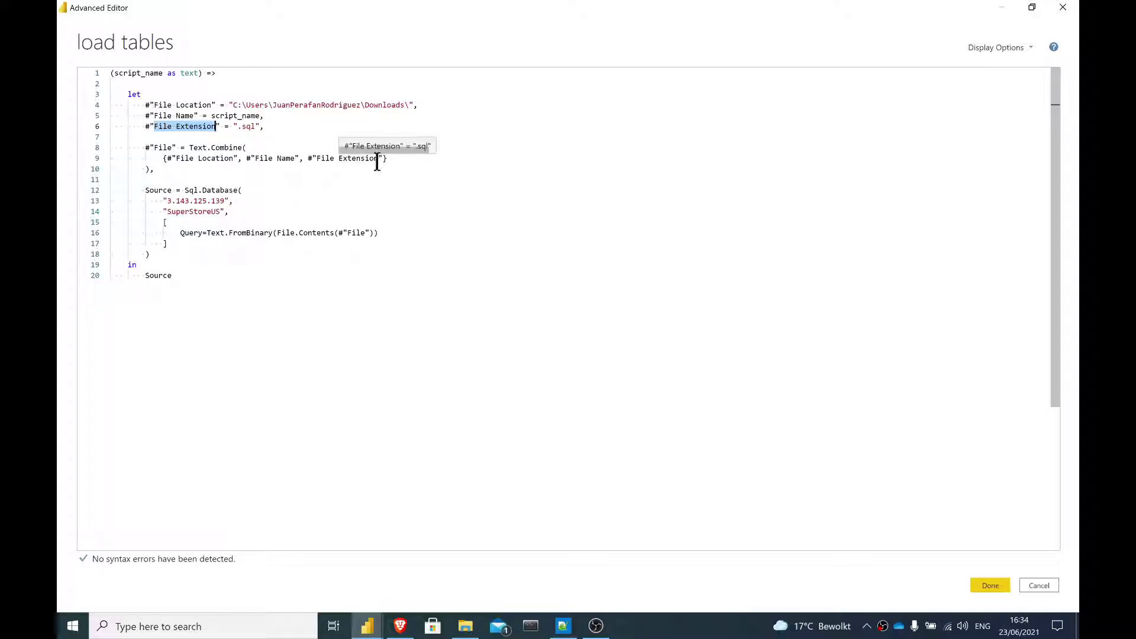